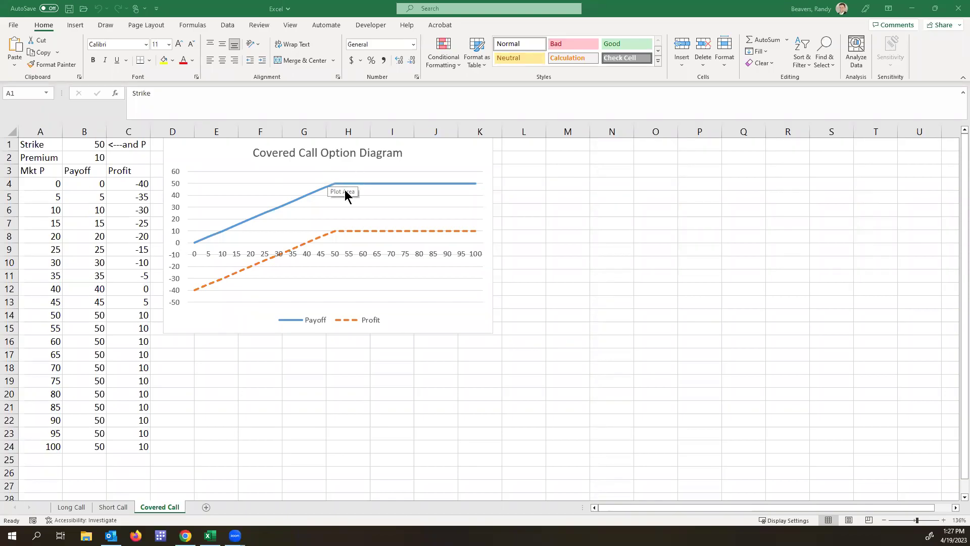
- Compare the Short Call sheet against the Covered Call sheet, checking the browser in between
{"action": "left_click", "coordinate": [119, 508]}
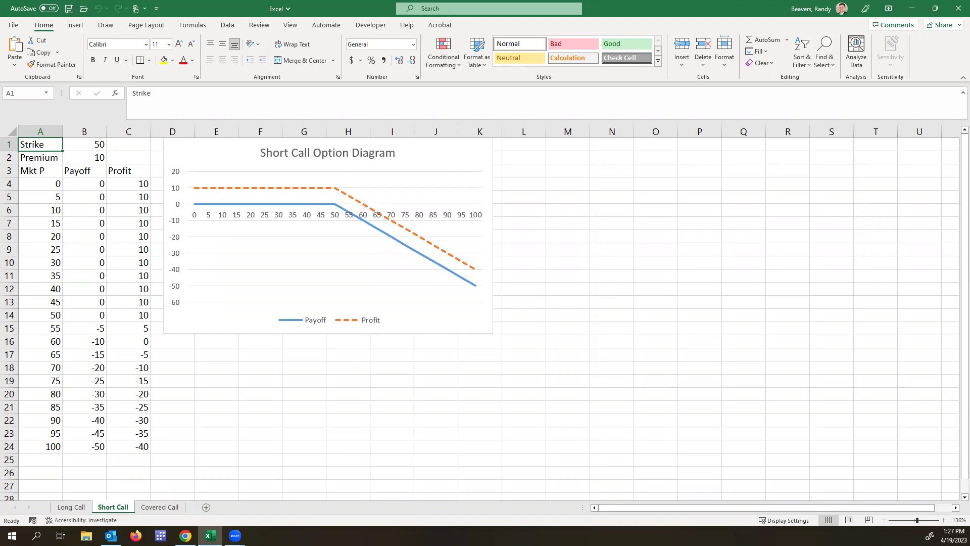
{"action": "left_click", "coordinate": [171, 510]}
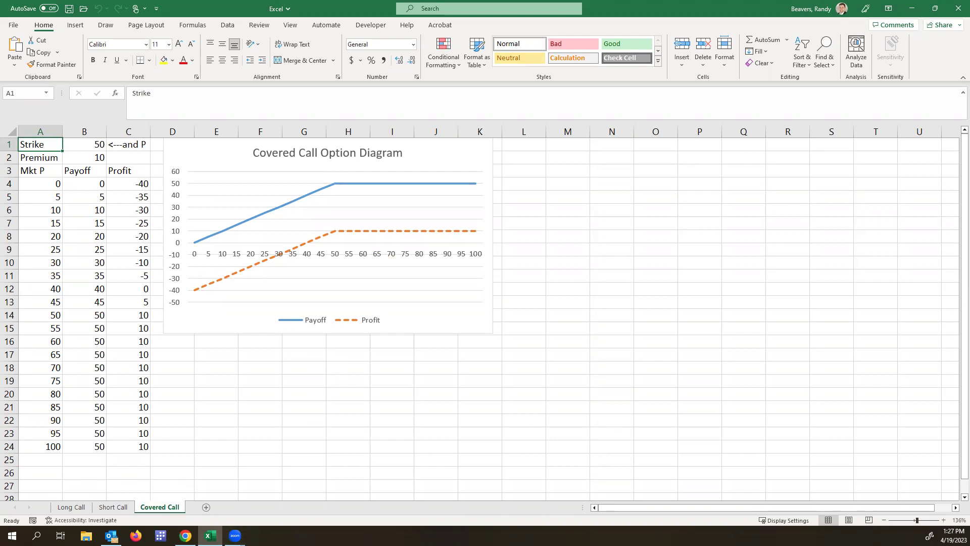
{"action": "key", "text": "alt+Tab"}
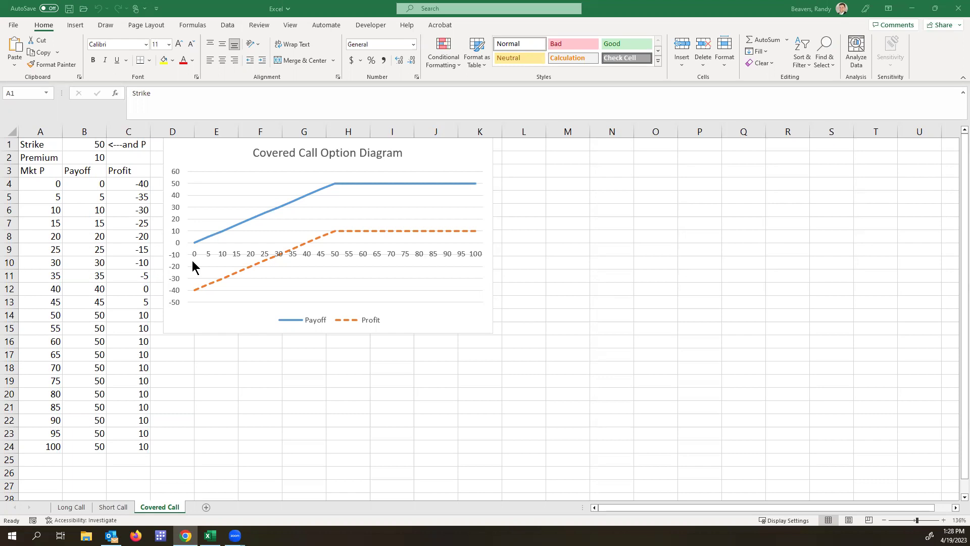
{"action": "left_click", "coordinate": [116, 511]}
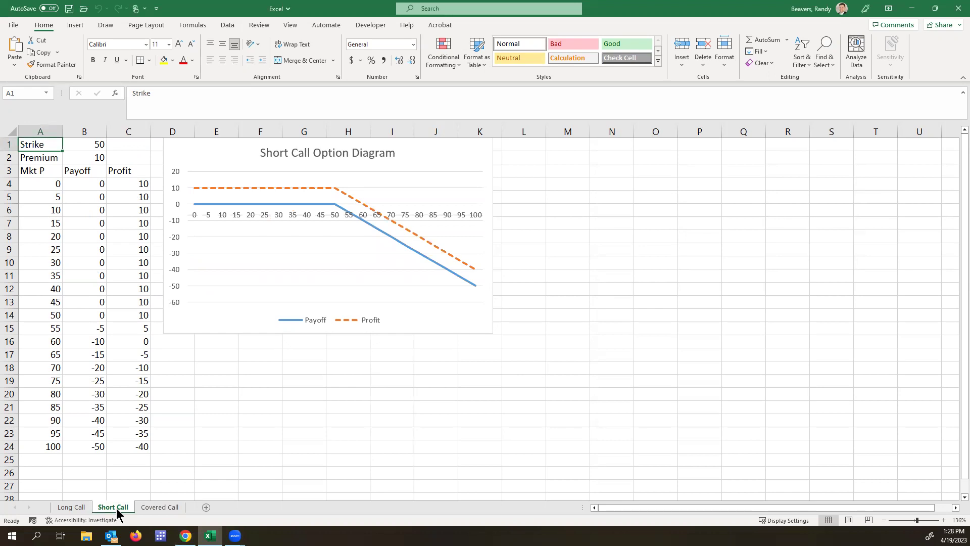
{"action": "left_click", "coordinate": [152, 510]}
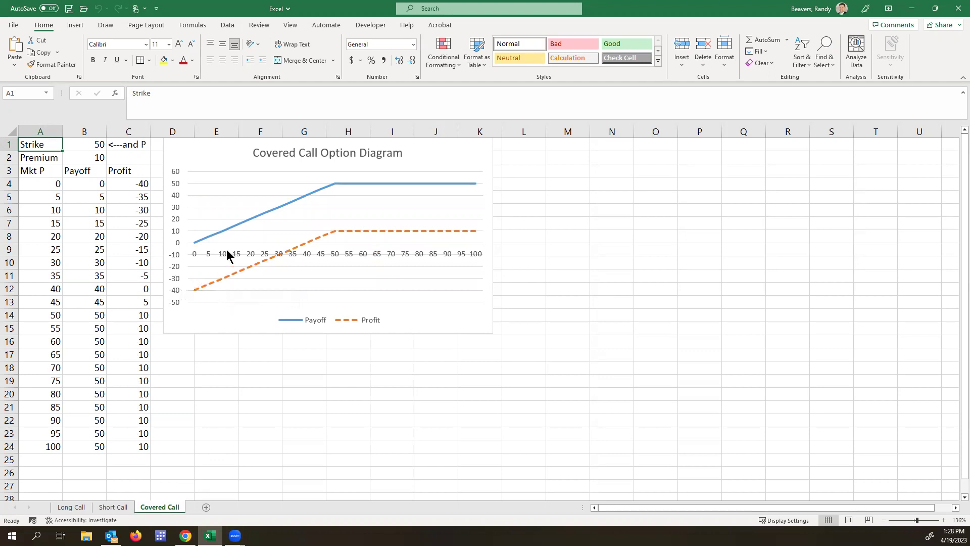
- Inspect the strike 50, premium 10, market prices A4:A24 and the B4 Payoff formula
{"action": "left_click", "coordinate": [91, 147]}
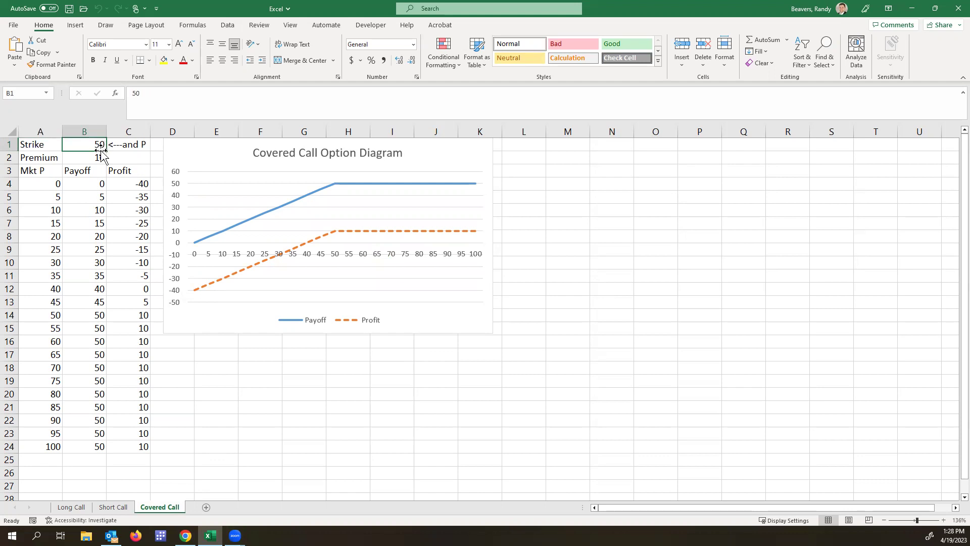
{"action": "left_click", "coordinate": [93, 157]}
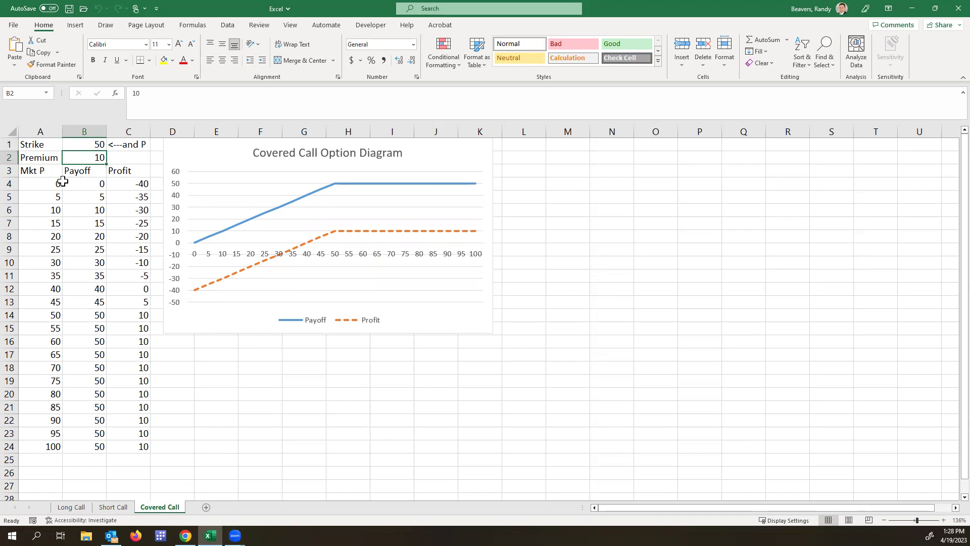
{"action": "left_click_drag", "start_coordinate": [55, 182], "coordinate": [52, 444]}
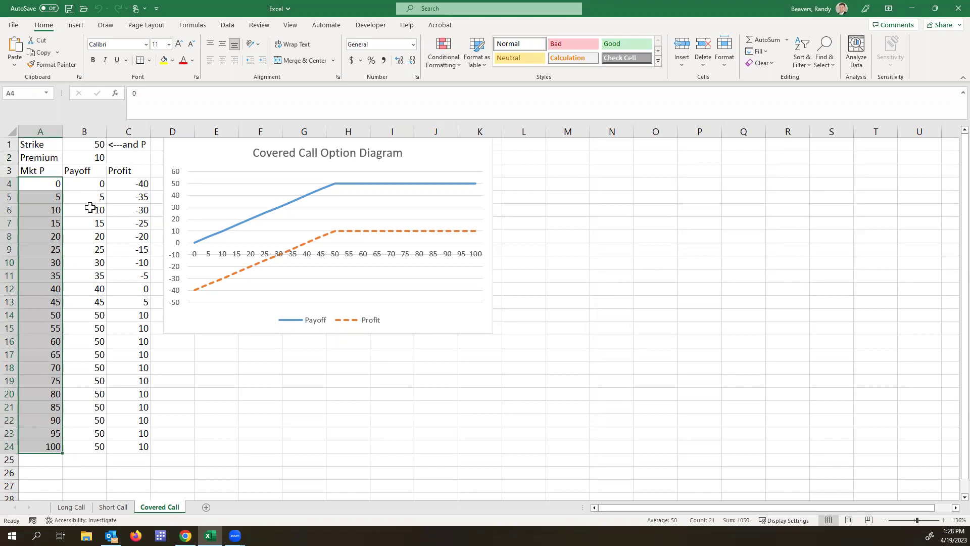
{"action": "left_click", "coordinate": [96, 184]}
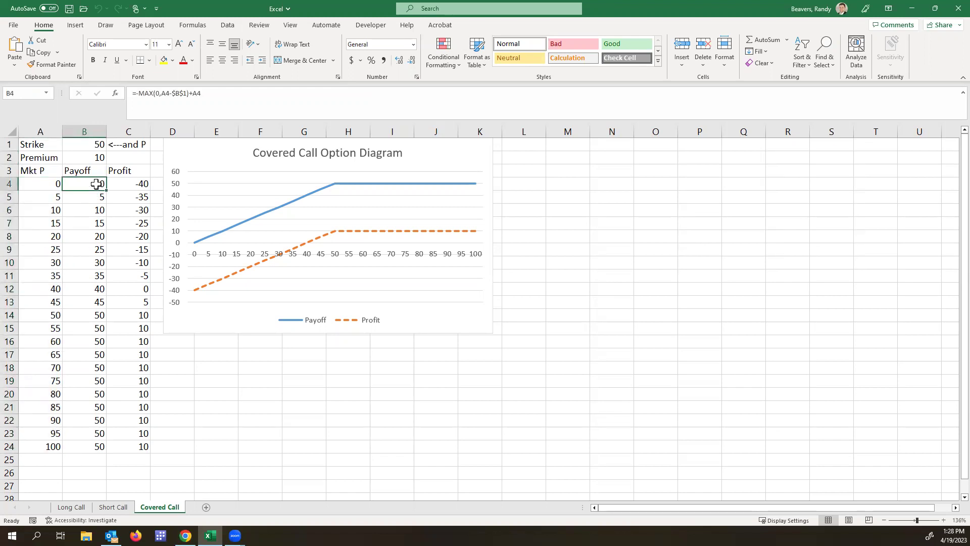
{"action": "double_click", "coordinate": [96, 184]}
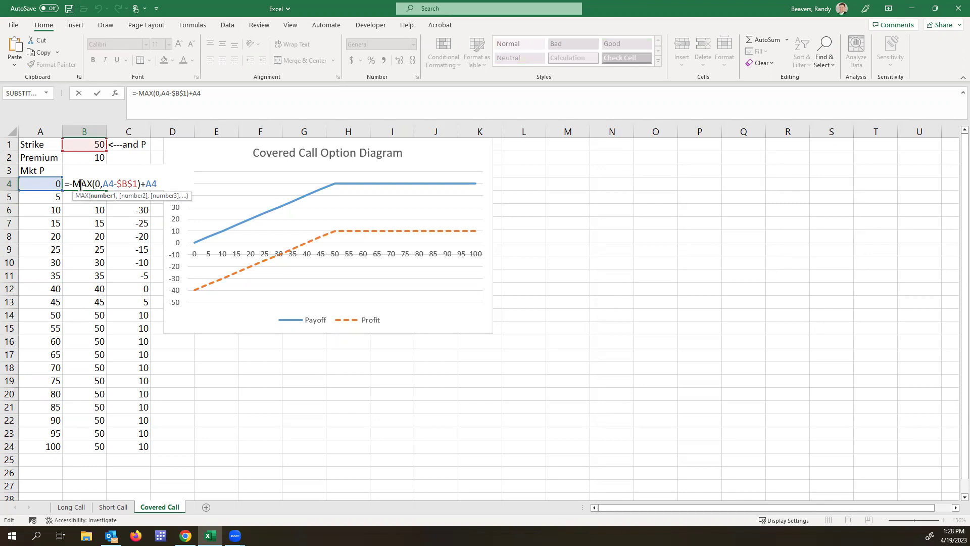
{"action": "key", "text": "Return"}
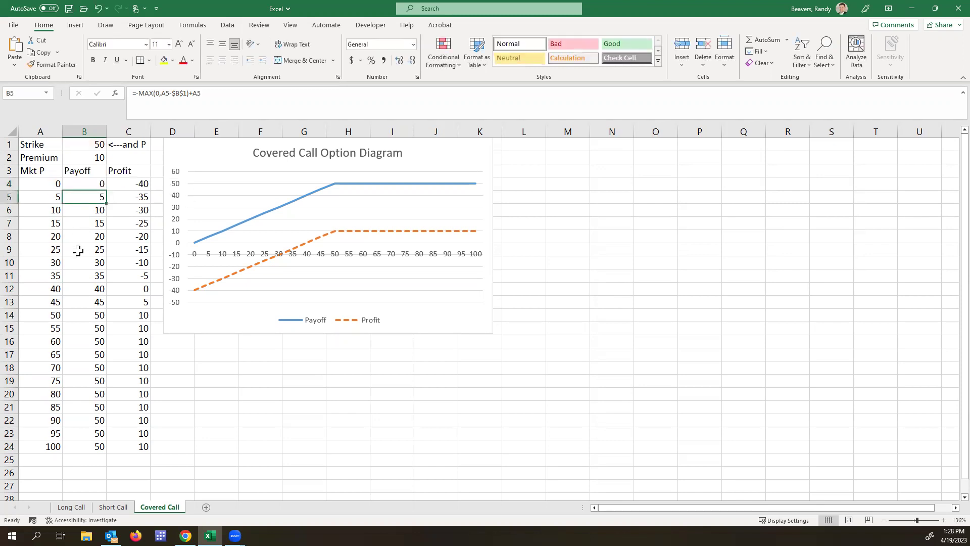
- Examine the Payoff column, where values level off from B14 at market price 50
{"action": "left_click_drag", "start_coordinate": [90, 183], "coordinate": [100, 443]}
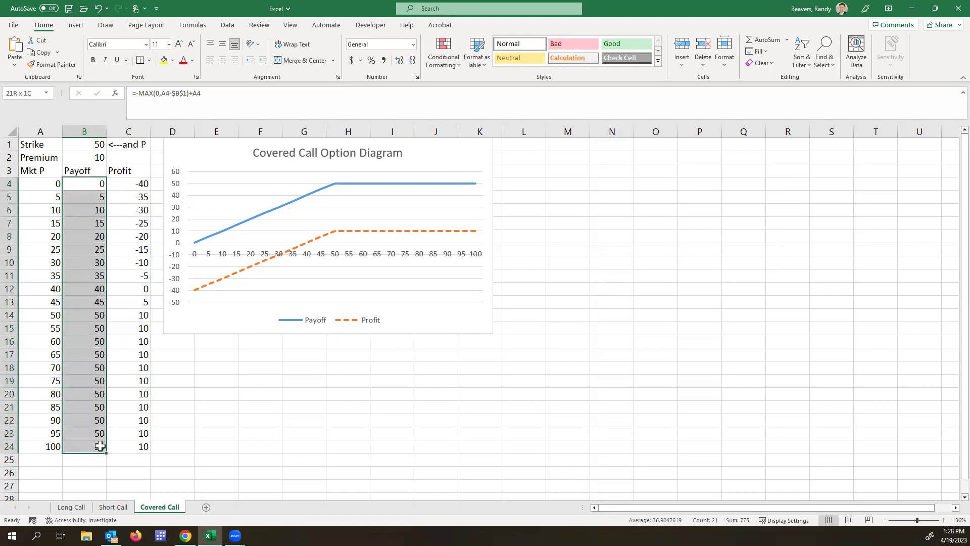
{"action": "left_click", "coordinate": [93, 315]}
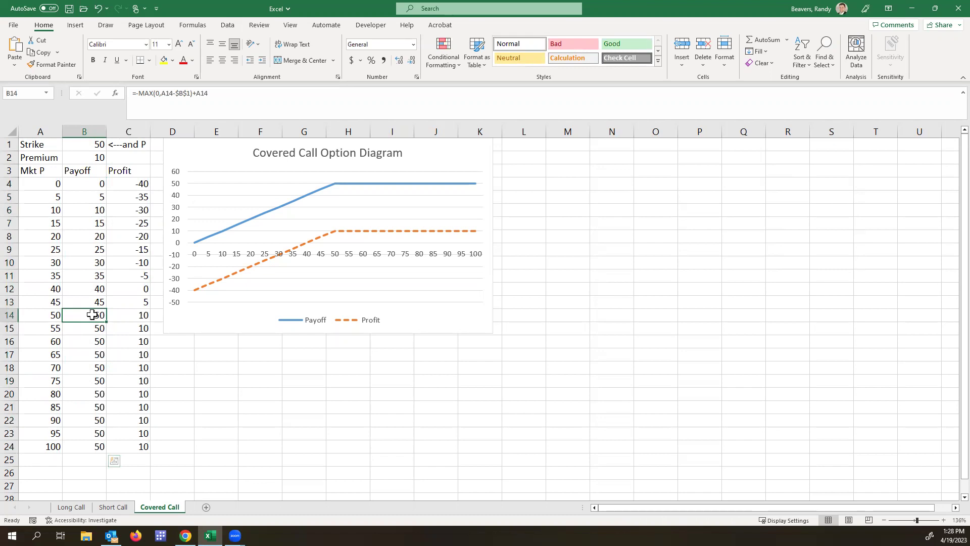
{"action": "left_click_drag", "start_coordinate": [93, 315], "coordinate": [96, 444]}
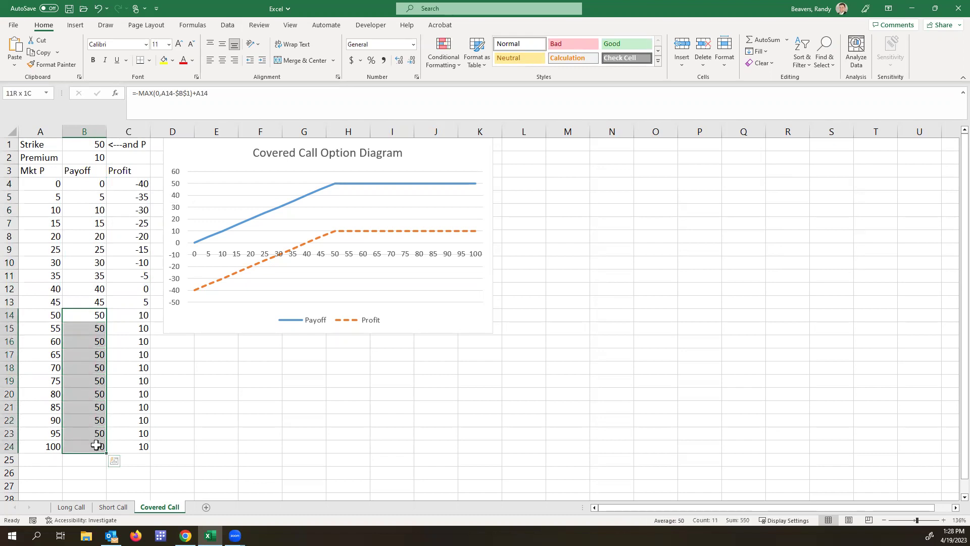
{"action": "left_click", "coordinate": [56, 317]}
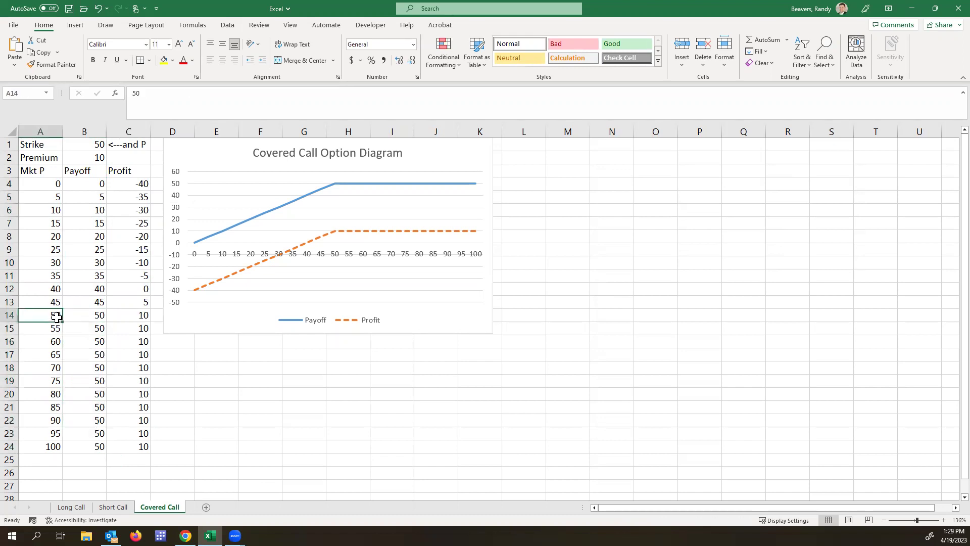
{"action": "left_click", "coordinate": [88, 317]}
{"action": "mouse_move", "coordinate": [88, 322]}
{"action": "left_mouse_down"}
{"action": "mouse_move", "coordinate": [88, 450]}
{"action": "mouse_move", "coordinate": [82, 315]}
{"action": "left_mouse_up"}
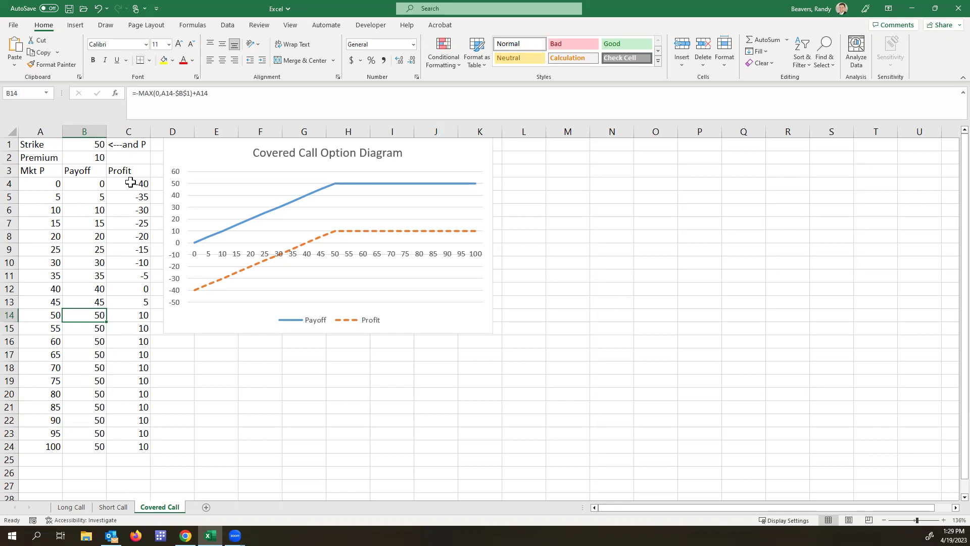
- Inspect the C4 Profit formula and the constant profit values in C14:C24
{"action": "left_click", "coordinate": [44, 183]}
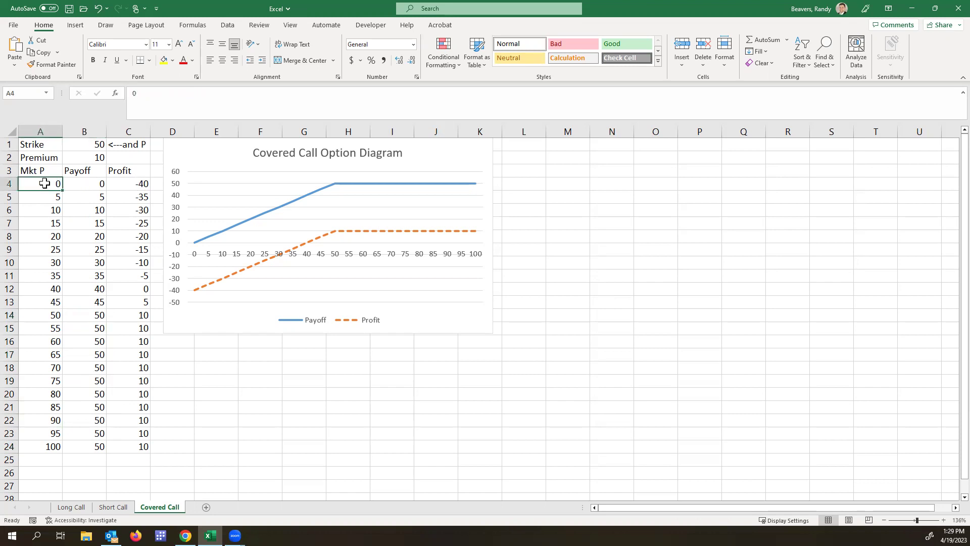
{"action": "left_click", "coordinate": [121, 182]}
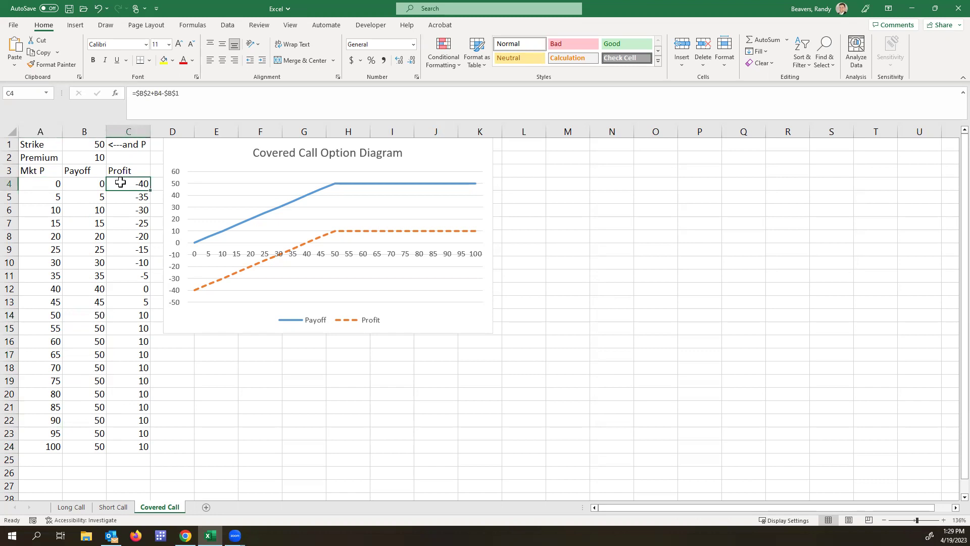
{"action": "double_click", "coordinate": [120, 182]}
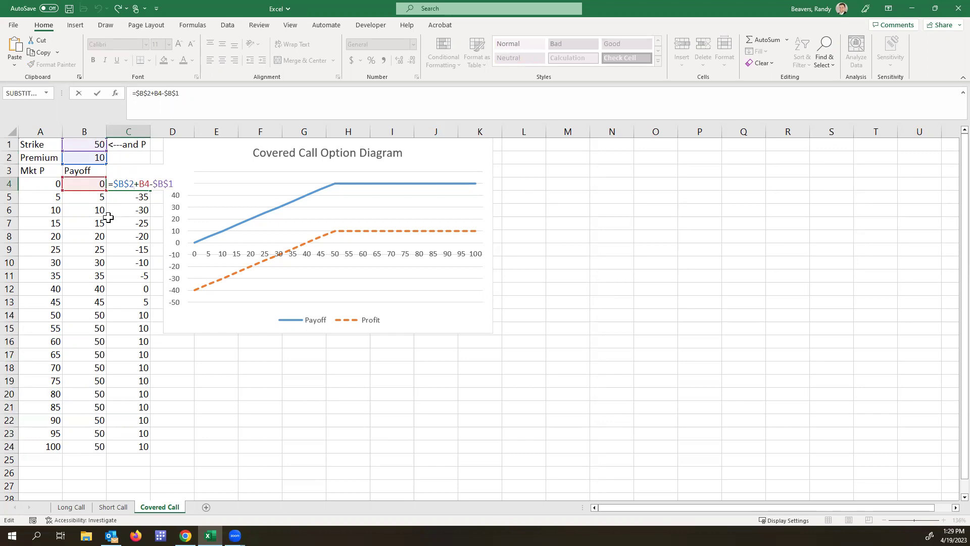
{"action": "key", "text": "Return"}
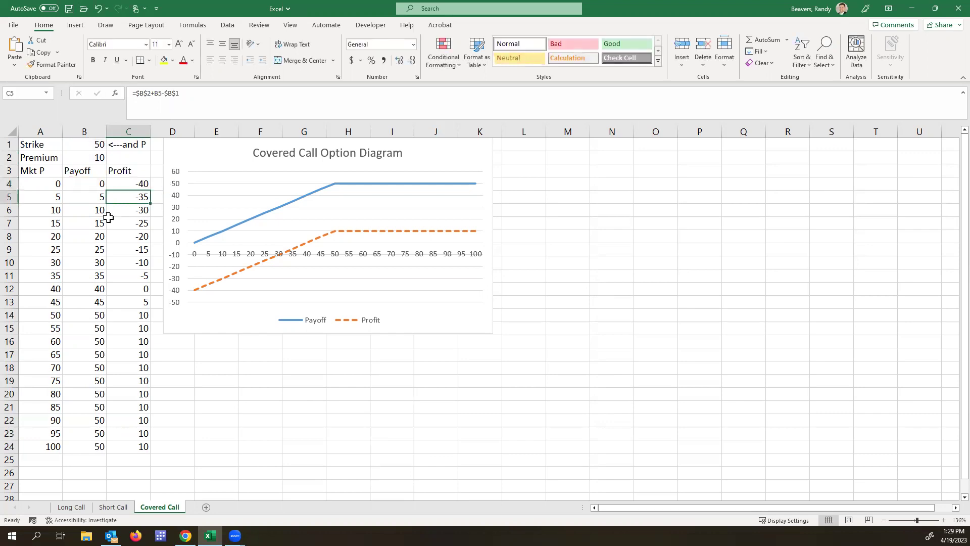
{"action": "left_click", "coordinate": [141, 184]}
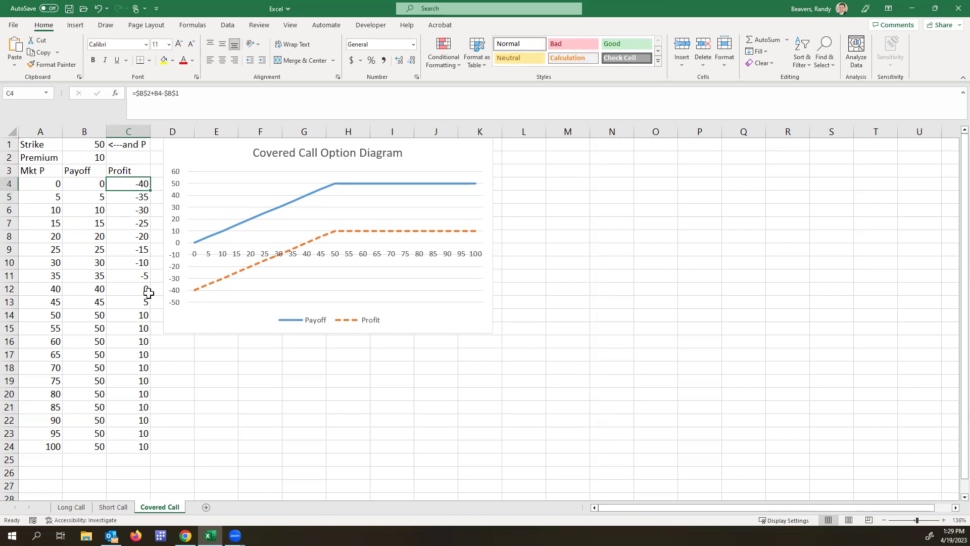
{"action": "left_click", "coordinate": [144, 313]}
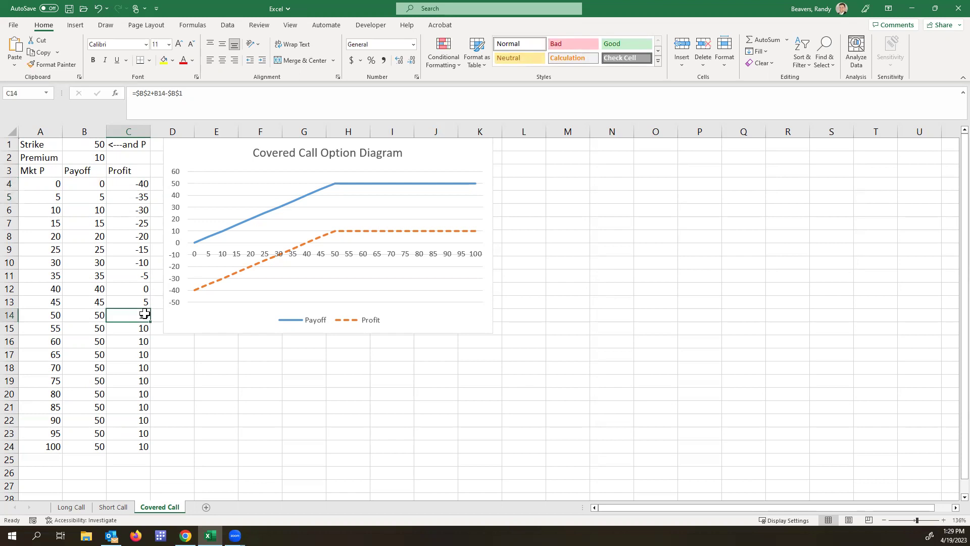
{"action": "left_click_drag", "start_coordinate": [144, 314], "coordinate": [137, 444]}
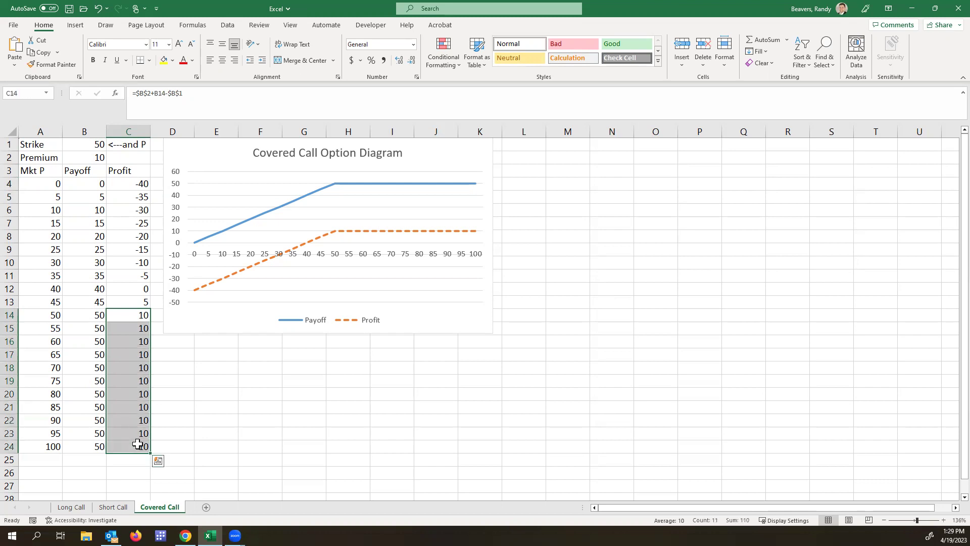
{"action": "left_click", "coordinate": [125, 317]}
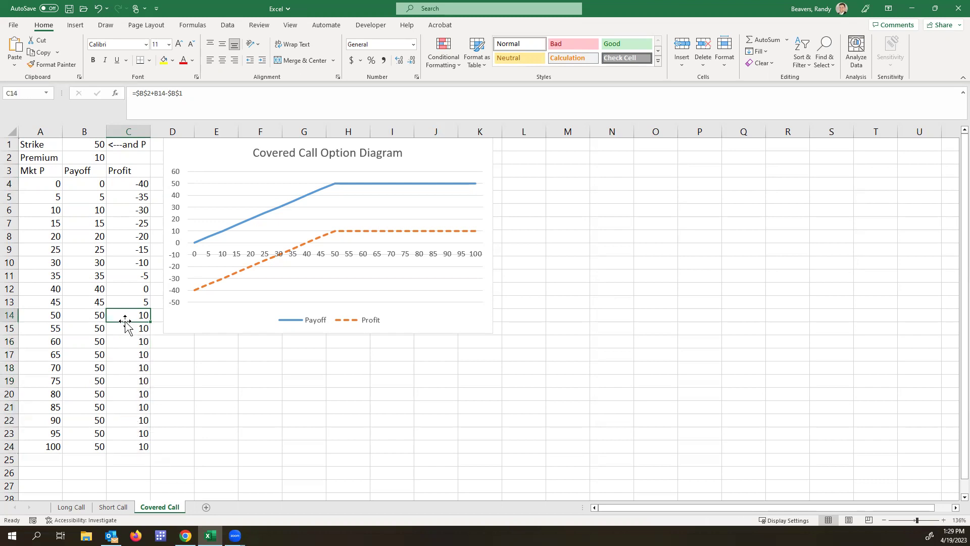
- Add a new blank worksheet and zoom in around A1
{"action": "left_click", "coordinate": [205, 507]}
{"action": "left_click", "coordinate": [289, 25]}
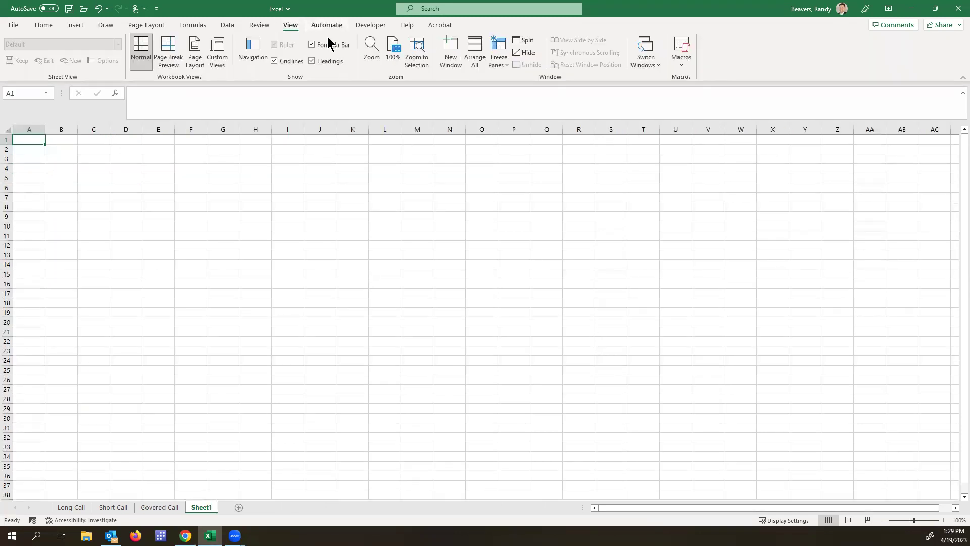
{"action": "left_click", "coordinate": [415, 47]}
{"action": "left_click", "coordinate": [181, 506]}
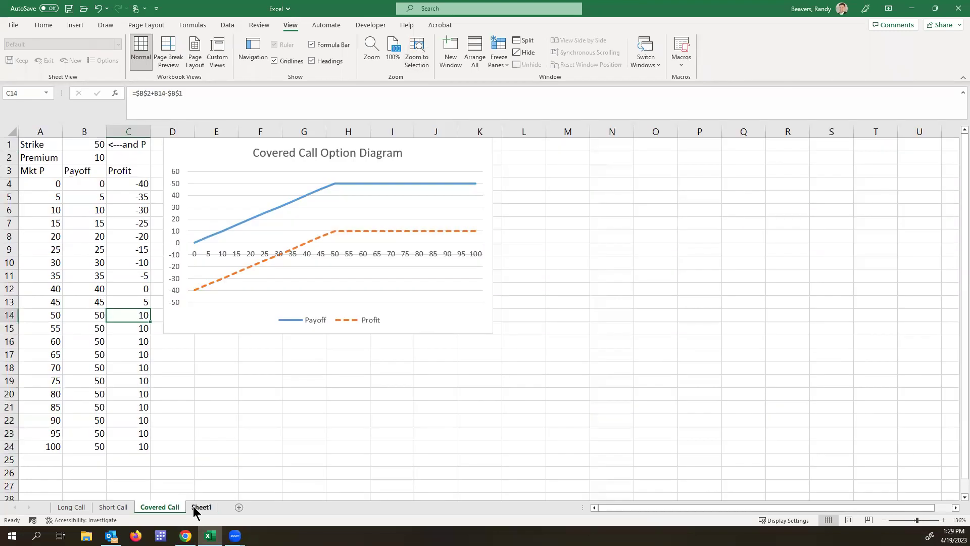
{"action": "left_click", "coordinate": [200, 507]}
- Enter the labels Strike, Mkt P and Premium in A1:A3
{"action": "type", "text": "Strike"}
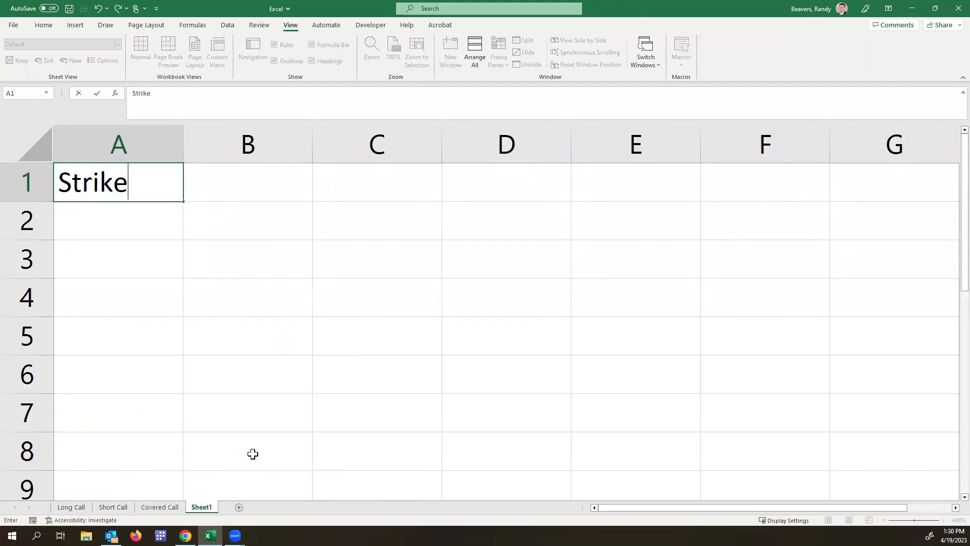
{"action": "key", "text": "Return"}
{"action": "type", "text": "MKT"}
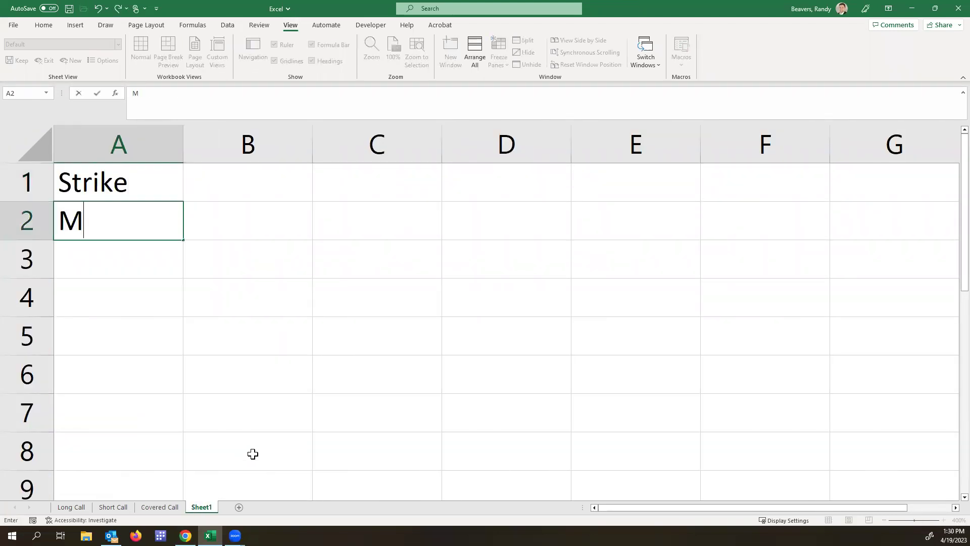
{"action": "key", "text": "Return"}
{"action": "key", "text": "Up"}
{"action": "type", "text": "Mkt P"}
{"action": "key", "text": "Return"}
{"action": "left_click", "coordinate": [169, 508]}
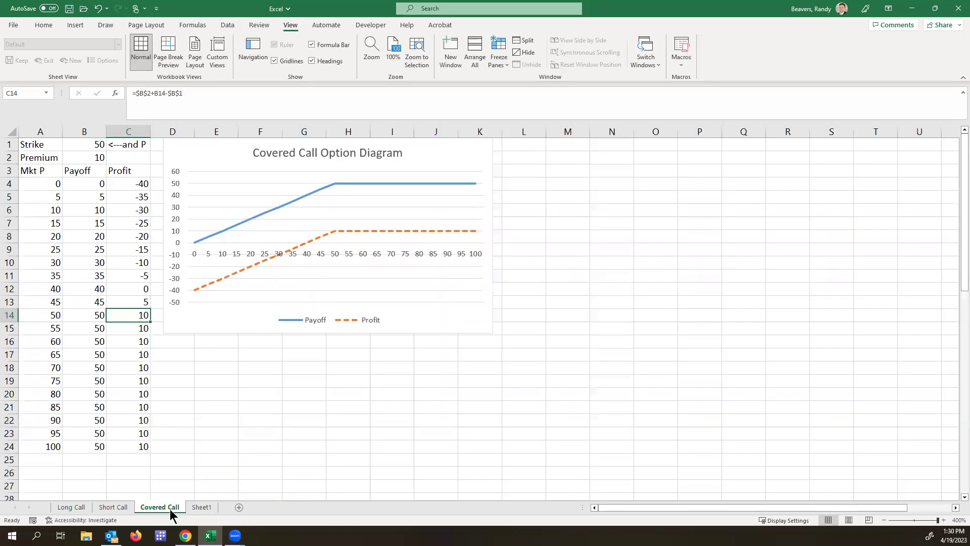
{"action": "left_click", "coordinate": [204, 505]}
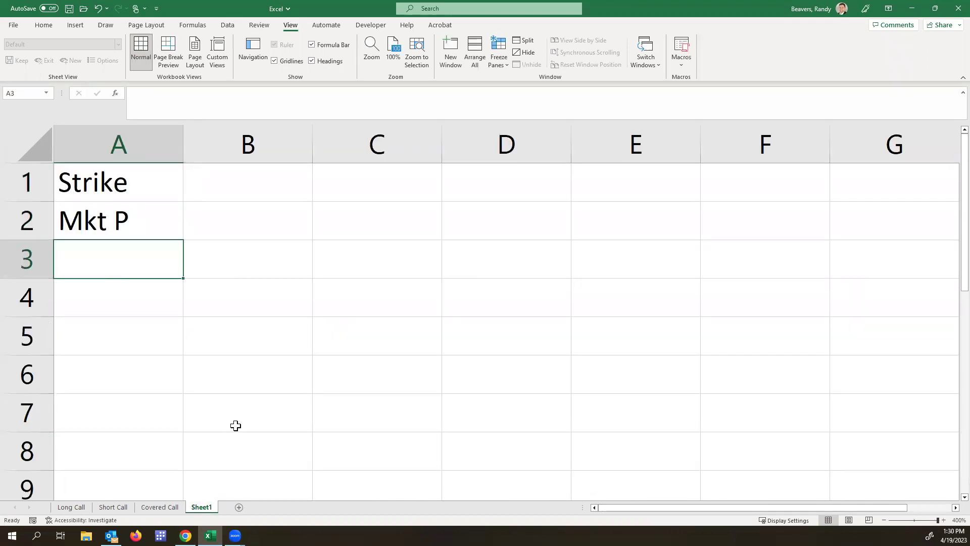
{"action": "type", "text": "Premium"}
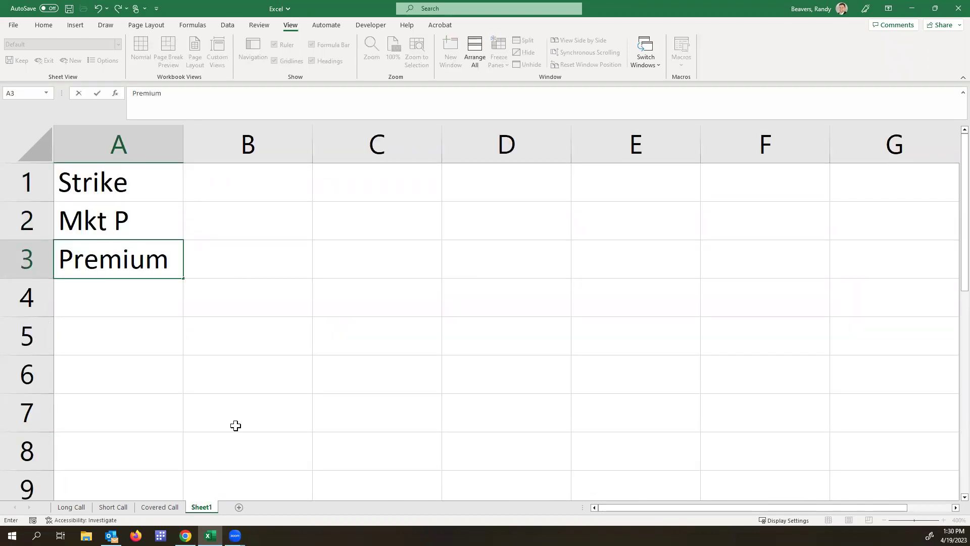
{"action": "key", "text": "Up"}
{"action": "key", "text": "Up"}
- Enter the values 50, 50 and 10 in B1:B3
{"action": "key", "text": "Right"}
{"action": "type", "text": "50"}
{"action": "key", "text": "Return"}
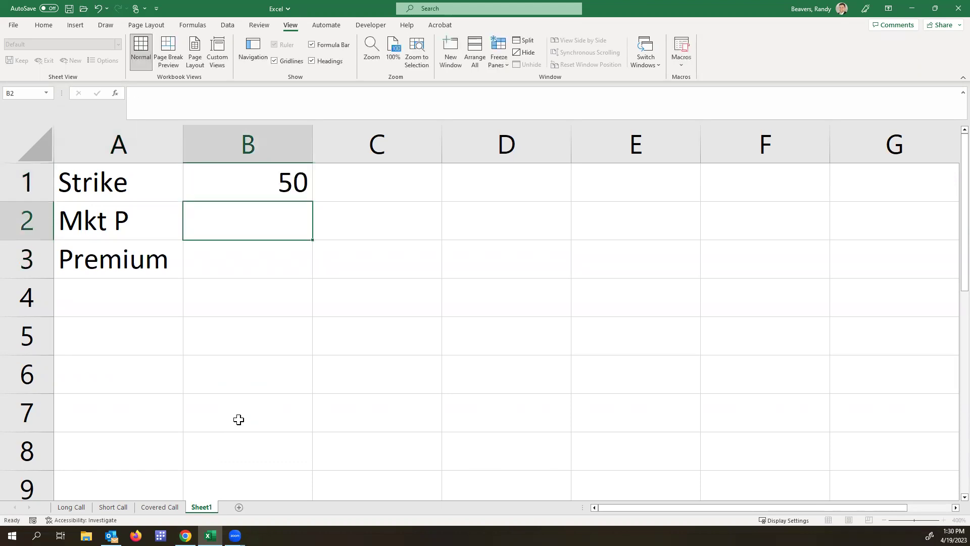
{"action": "type", "text": "50"}
{"action": "key", "text": "Return"}
{"action": "type", "text": "10"}
{"action": "key", "text": "Return"}
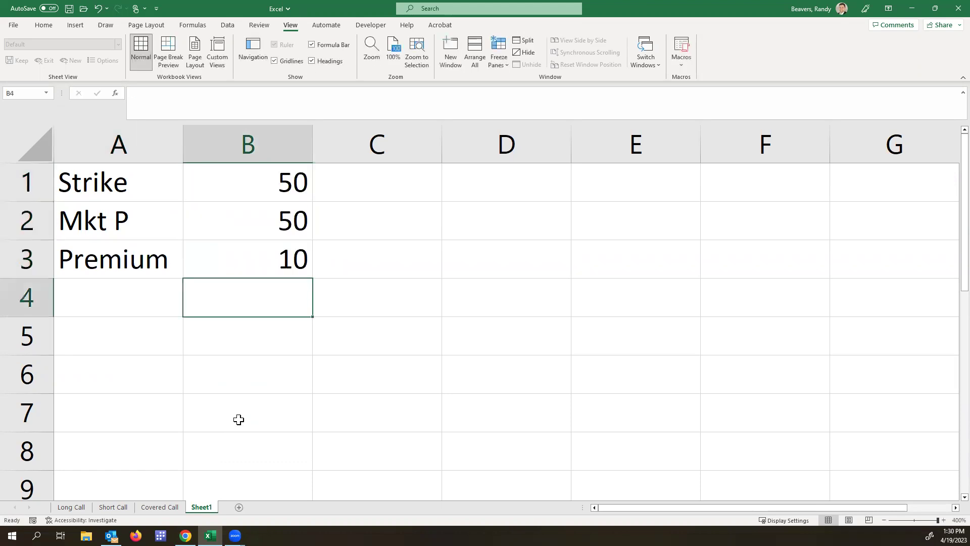
{"action": "key", "text": "Left"}
- Enter the heading Stock P in A4, correcting the earlier mistyped label
{"action": "left_click", "coordinate": [159, 508]}
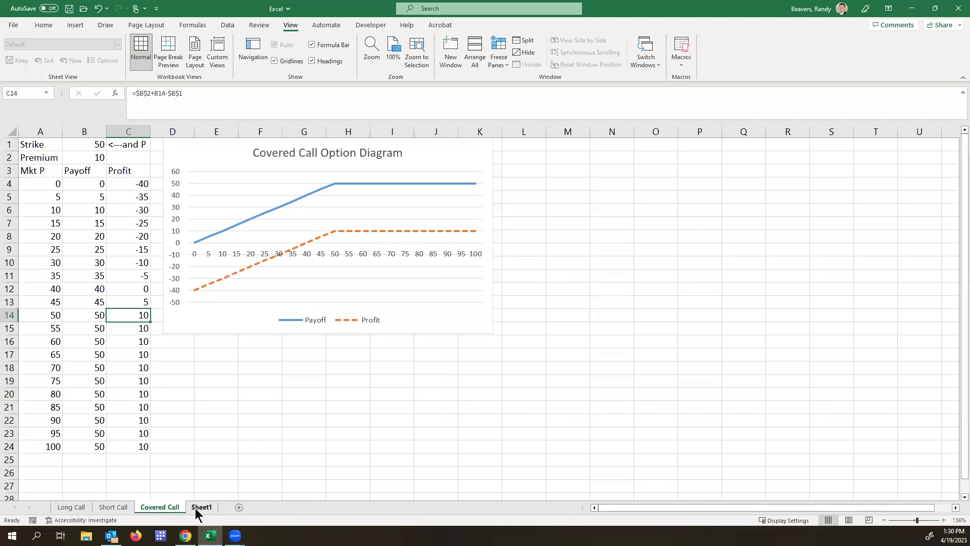
{"action": "left_click", "coordinate": [198, 507]}
{"action": "type", "text": "Mkt P"}
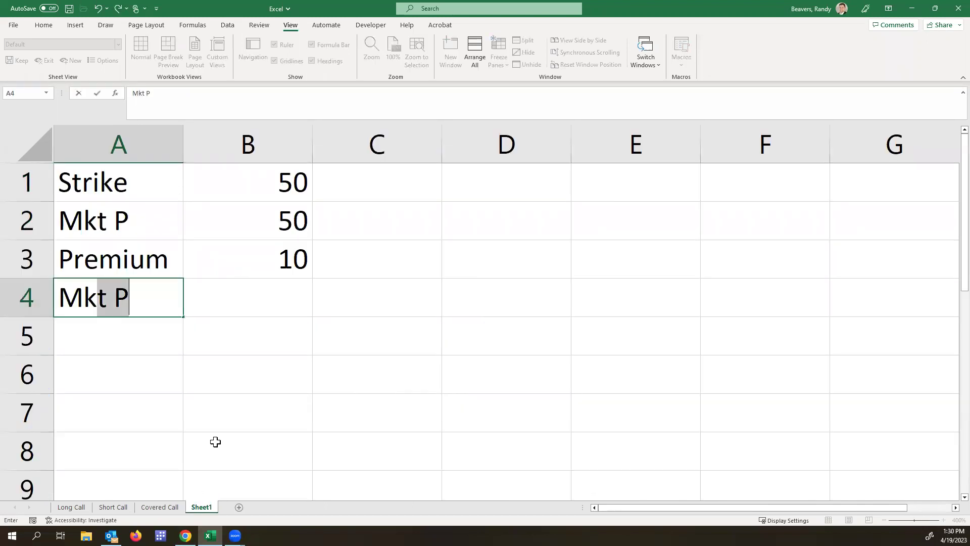
{"action": "key", "text": "Tab"}
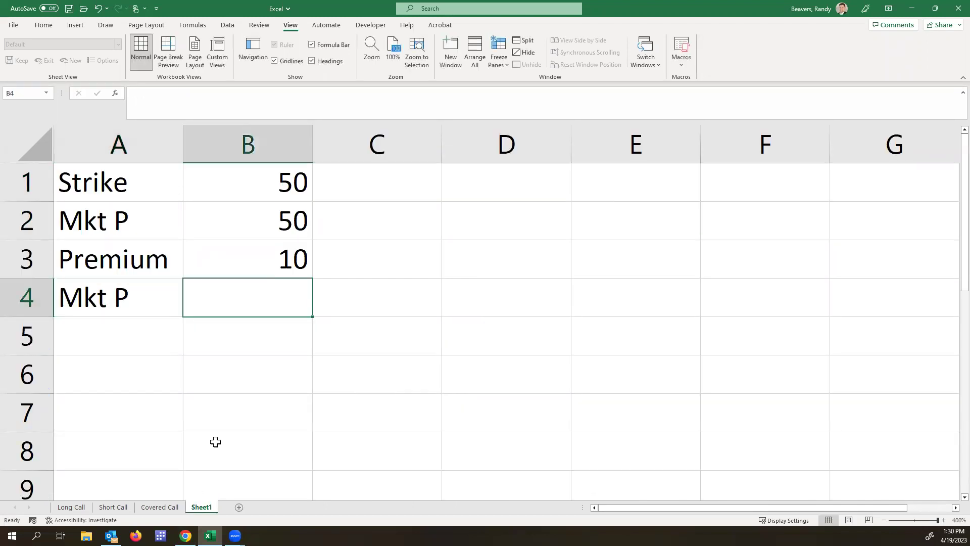
{"action": "left_click", "coordinate": [139, 293]}
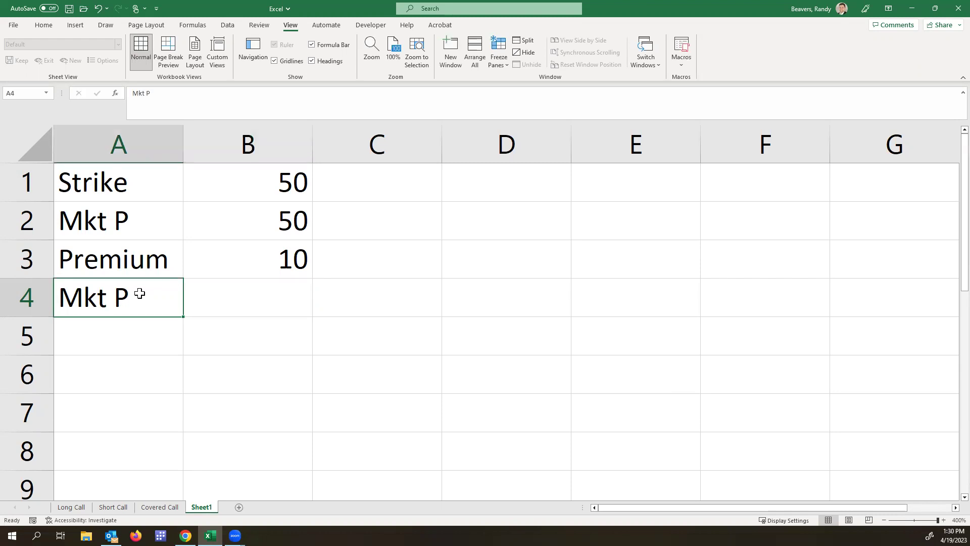
{"action": "type", "text": "Stock V"}
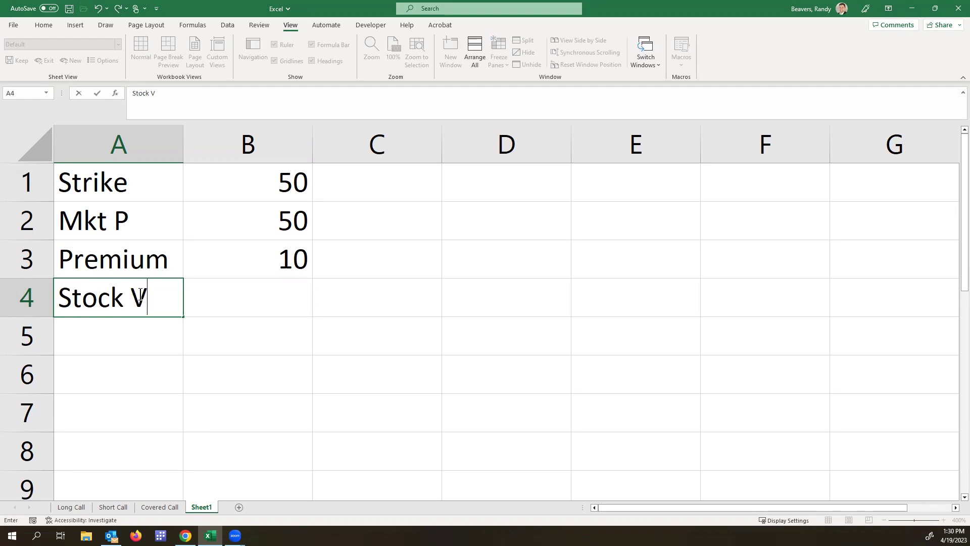
{"action": "key", "text": "BackSpace"}
{"action": "type", "text": "P"}
{"action": "key", "text": "Tab"}
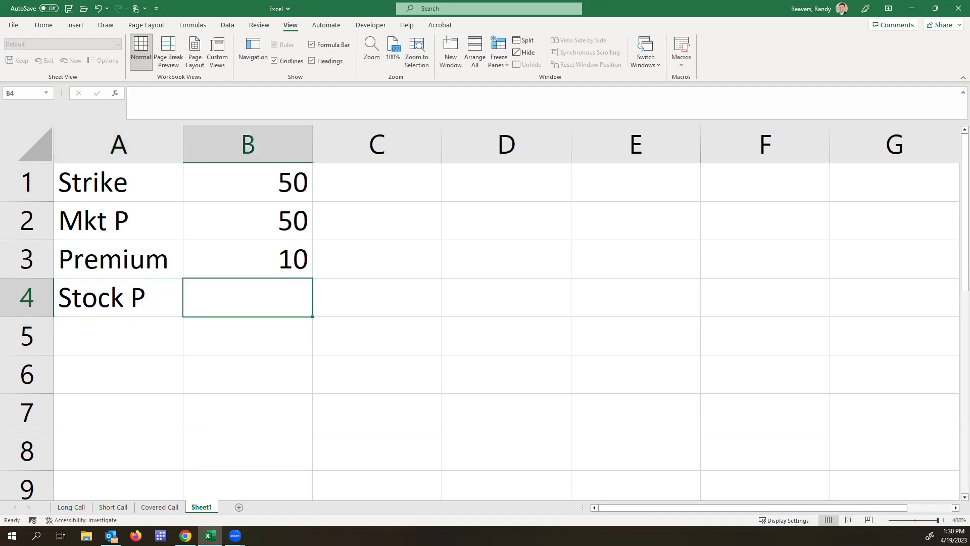
- Add the headings Opt Payoff in B4 and Profit in C4
{"action": "left_click", "coordinate": [161, 507]}
{"action": "left_click", "coordinate": [201, 507]}
{"action": "type", "text": "Opt Payoff"}
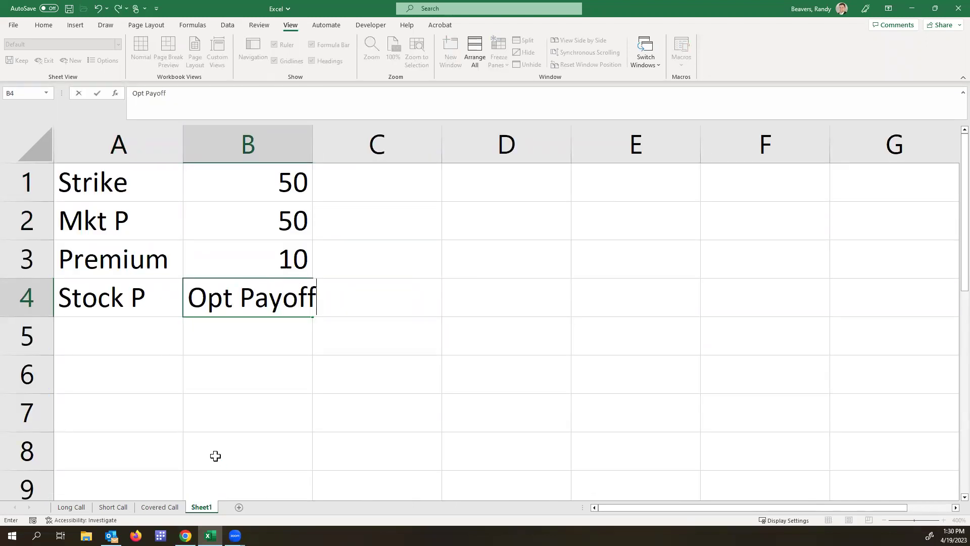
{"action": "key", "text": "Tab"}
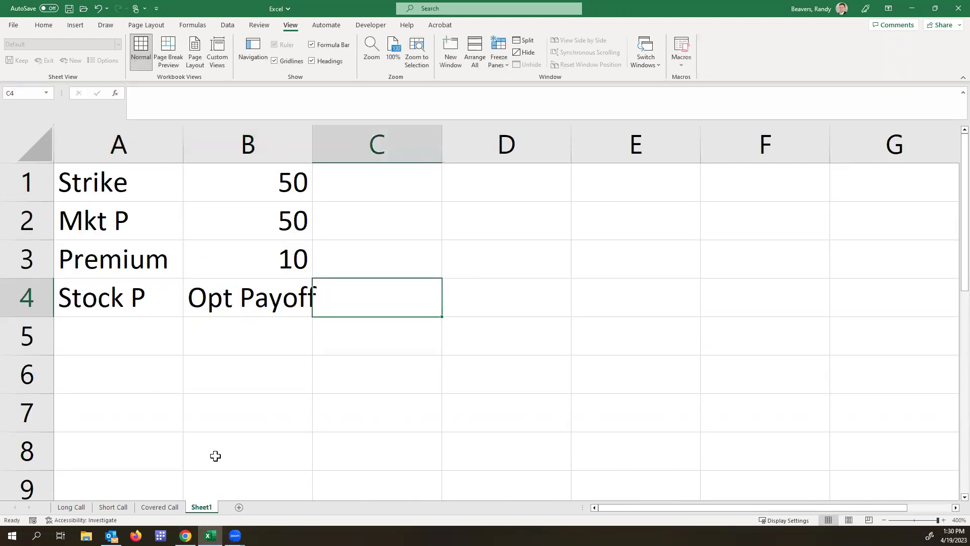
{"action": "type", "text": "Profit"}
{"action": "key", "text": "Return"}
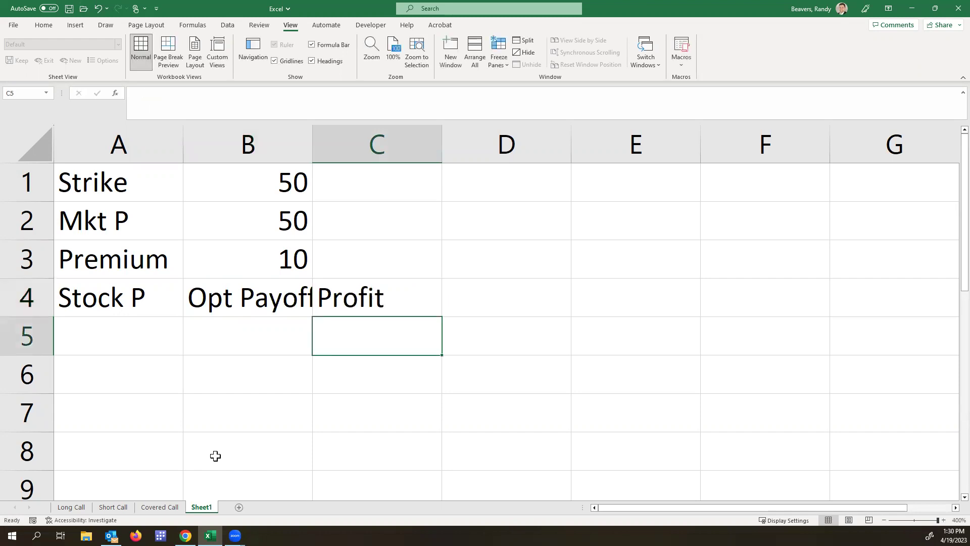
{"action": "key", "text": "Left"}
{"action": "key", "text": "Left"}
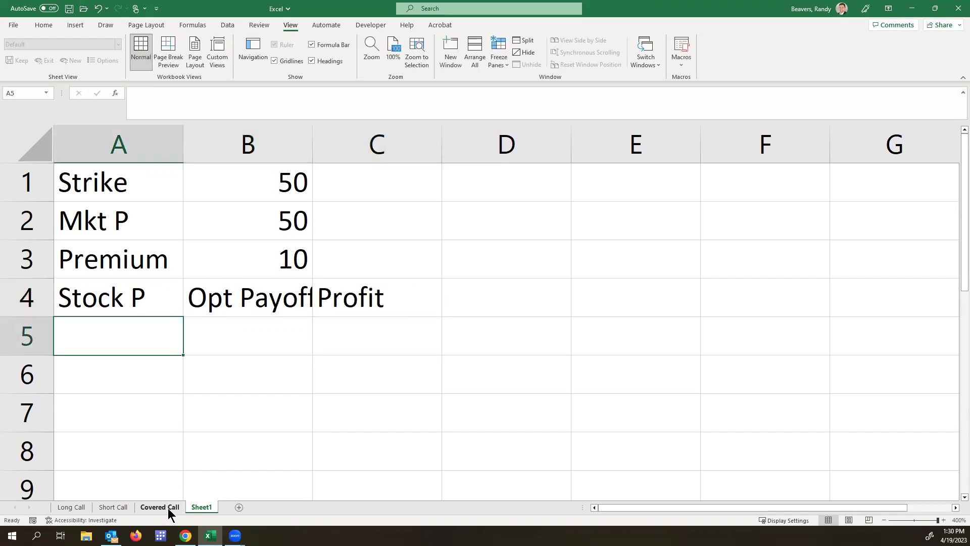
- Enter 0 and 5 in A5:A6 and select them as the fill pattern
{"action": "type", "text": "0"}
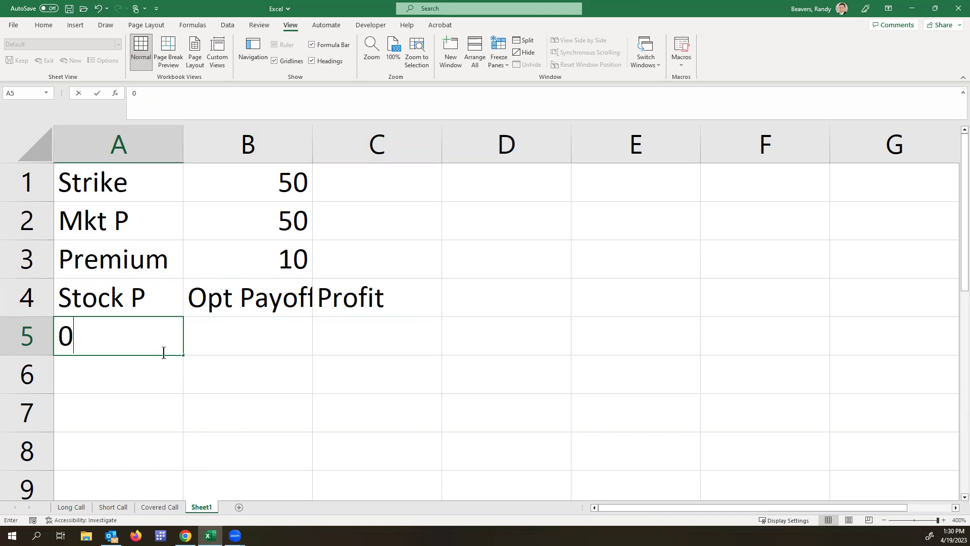
{"action": "key", "text": "Return"}
{"action": "type", "text": "5"}
{"action": "key", "text": "Return"}
{"action": "left_click_drag", "start_coordinate": [163, 339], "coordinate": [164, 261]}
- Reset zoom to 100% and fit the table A1:C25 to the window
{"action": "scroll", "coordinate": [164, 262], "scroll_direction": "up", "scroll_amount": 7}
{"action": "left_click", "coordinate": [164, 298]}
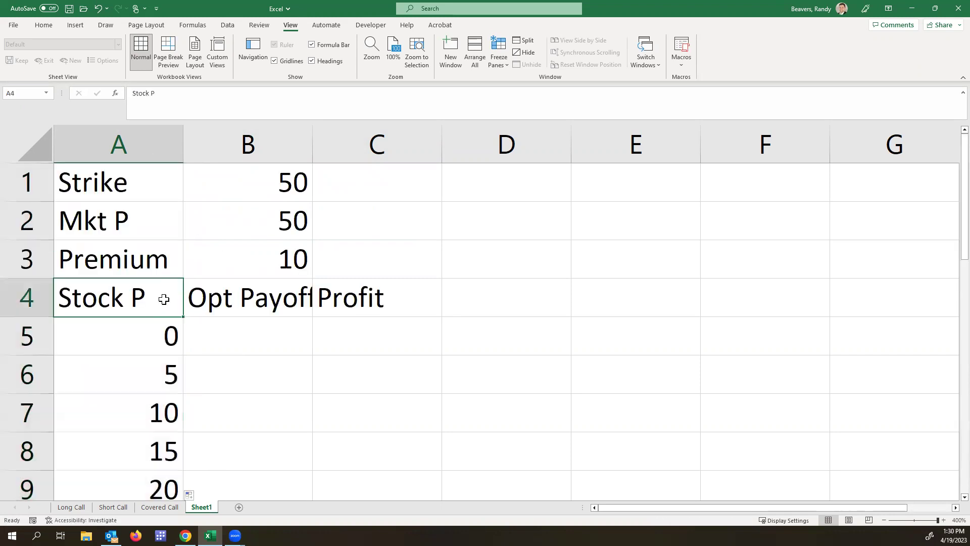
{"action": "left_click", "coordinate": [398, 52]}
{"action": "left_click_drag", "start_coordinate": [30, 139], "coordinate": [103, 371]}
{"action": "left_click", "coordinate": [416, 61]}
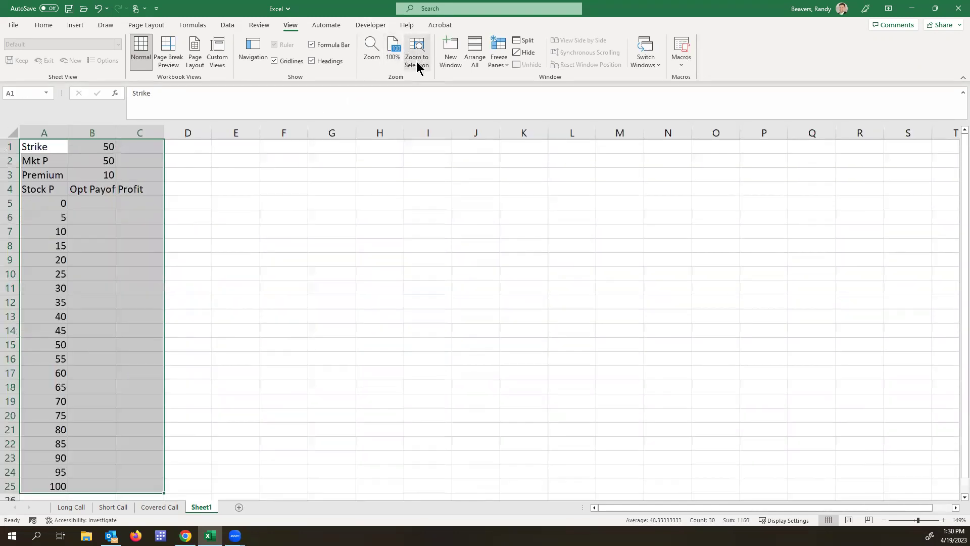
{"action": "left_click", "coordinate": [94, 202]}
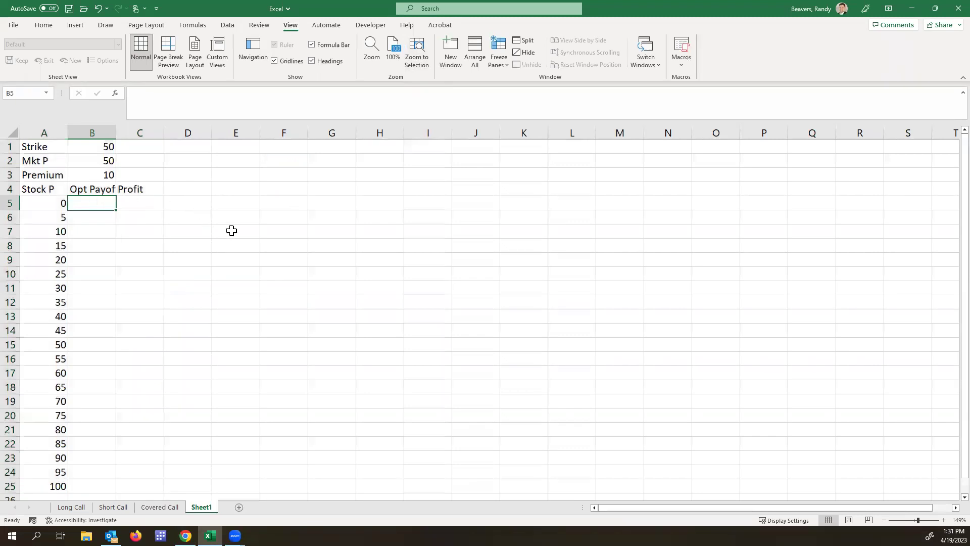
- Enter the payoff formula =-MAX(0,A5-$B$1) in B5
{"action": "type", "text": "=-"}
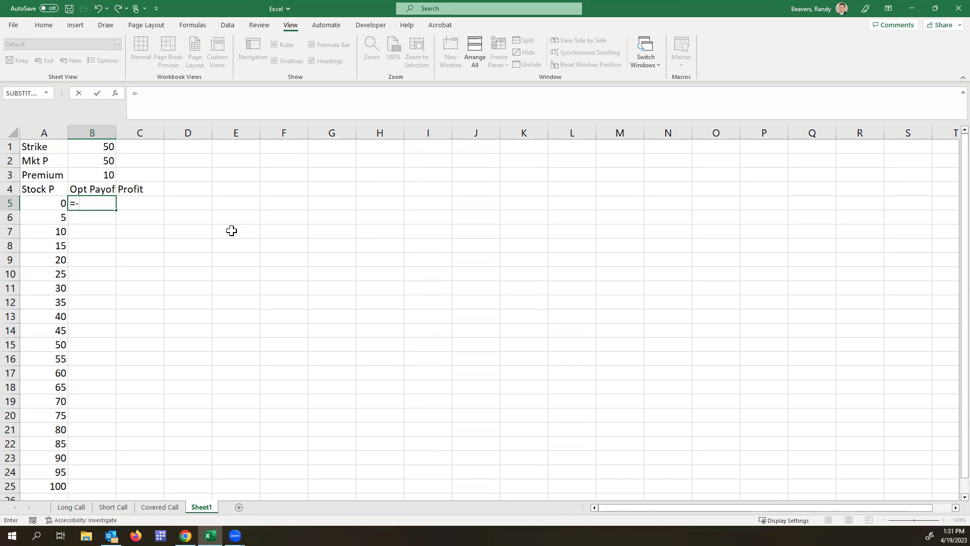
{"action": "type", "text": "max("}
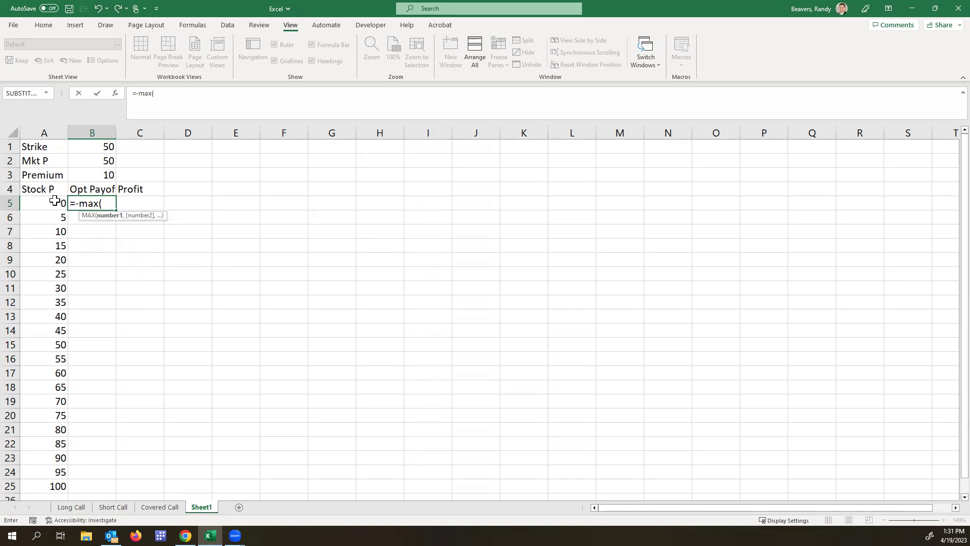
{"action": "type", "text": "0,"}
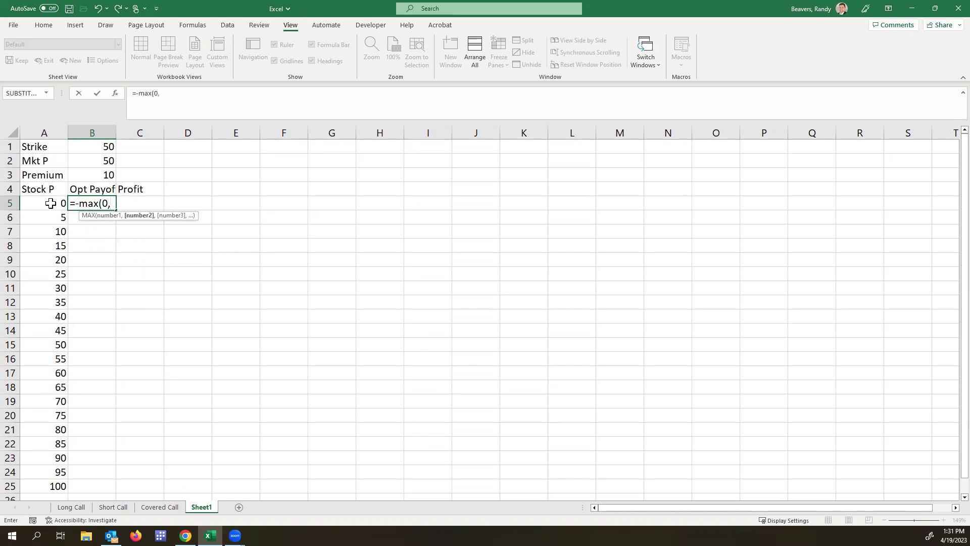
{"action": "left_click", "coordinate": [50, 204]}
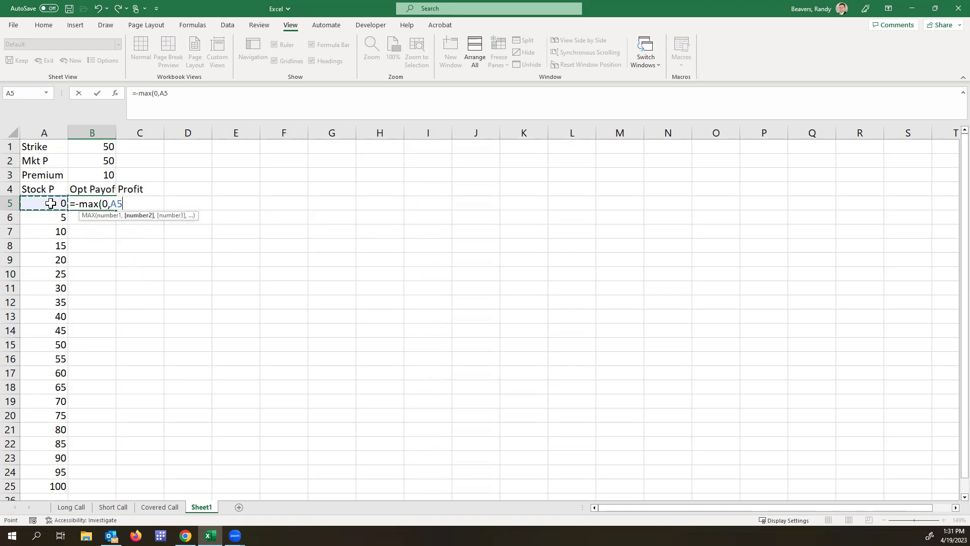
{"action": "type", "text": "-"}
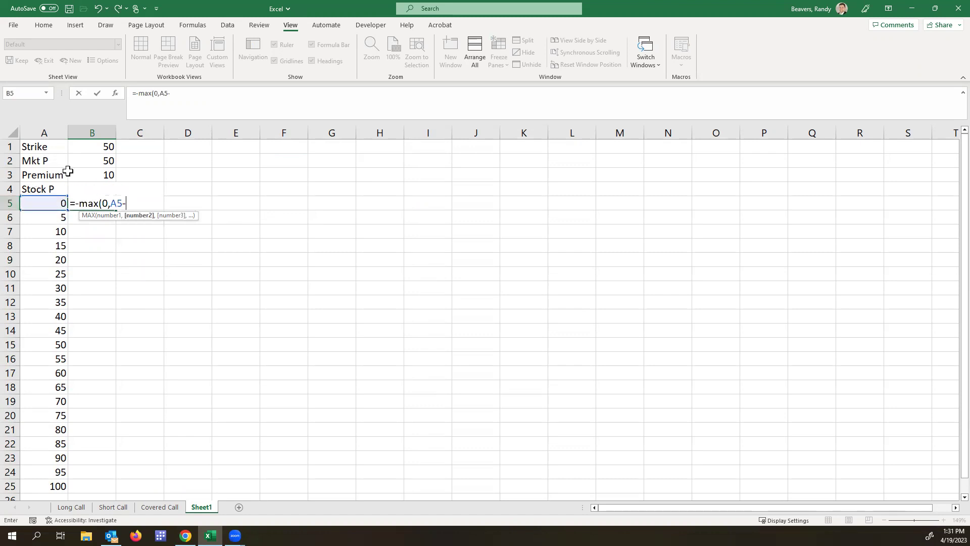
{"action": "left_click", "coordinate": [90, 147]}
{"action": "key", "text": "F4"}
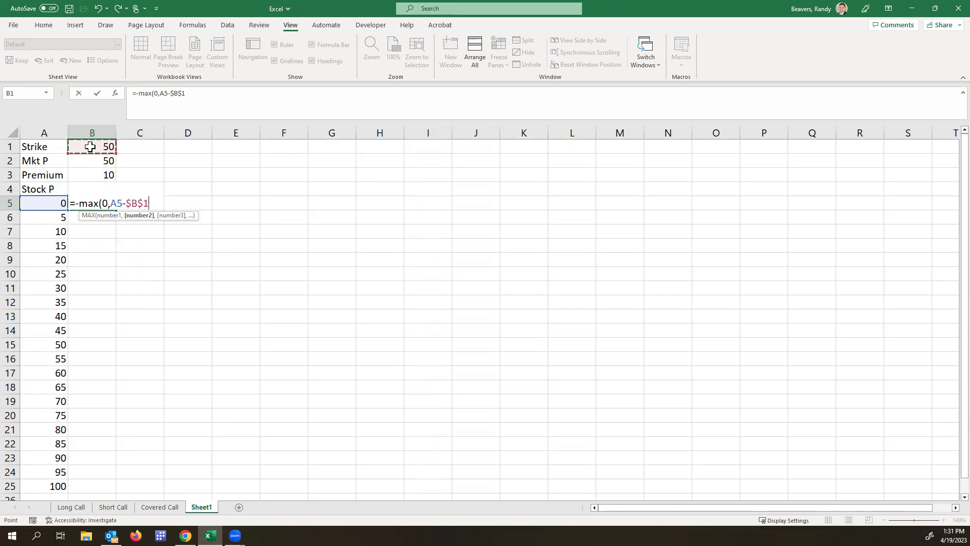
{"action": "type", "text": ")"}
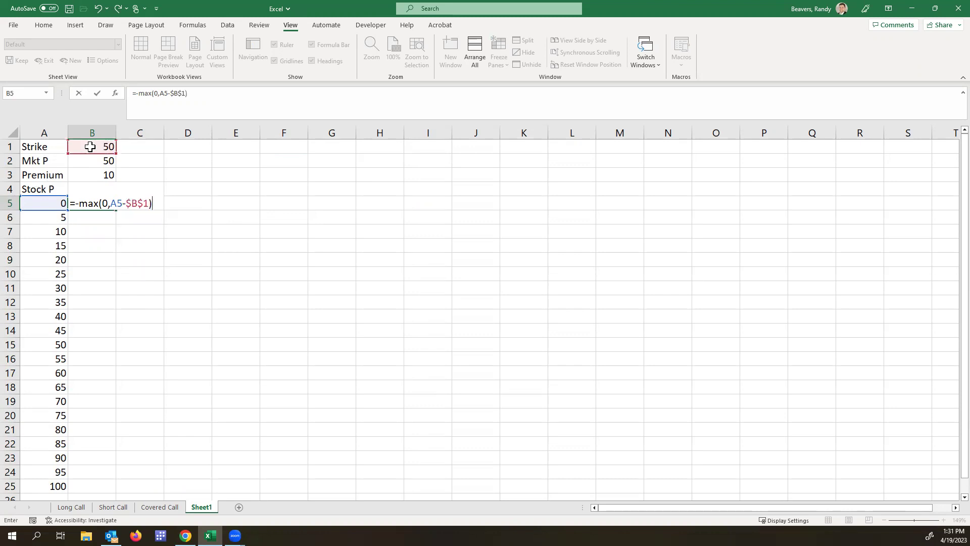
{"action": "key", "text": "Return"}
- Copy the B5 payoff formula down to B25 with the fill handle
{"action": "key", "text": "Up"}
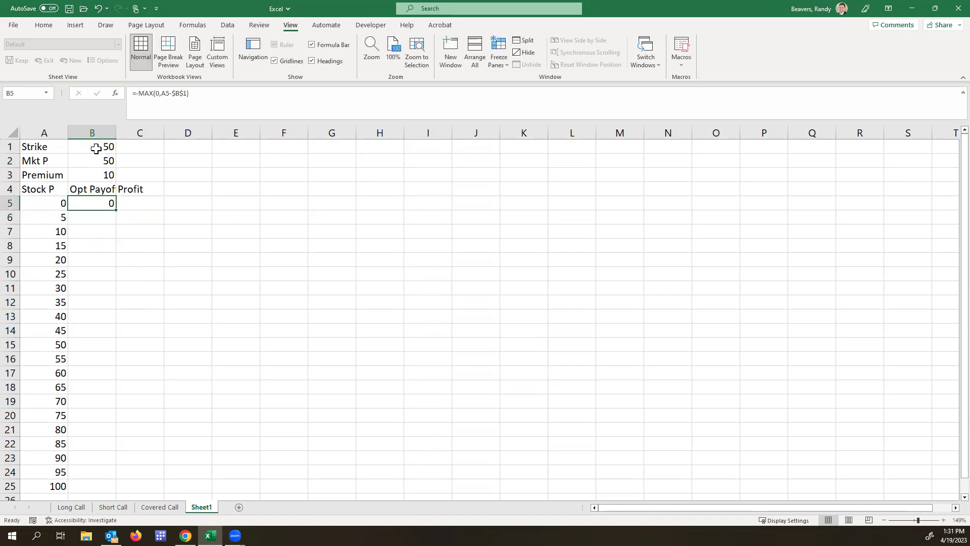
{"action": "double_click", "coordinate": [101, 203]}
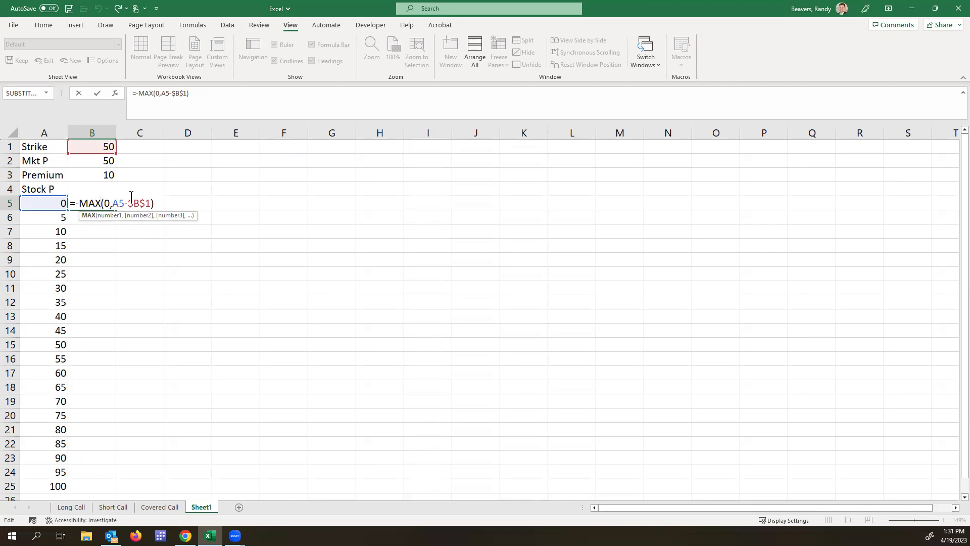
{"action": "key", "text": "Return"}
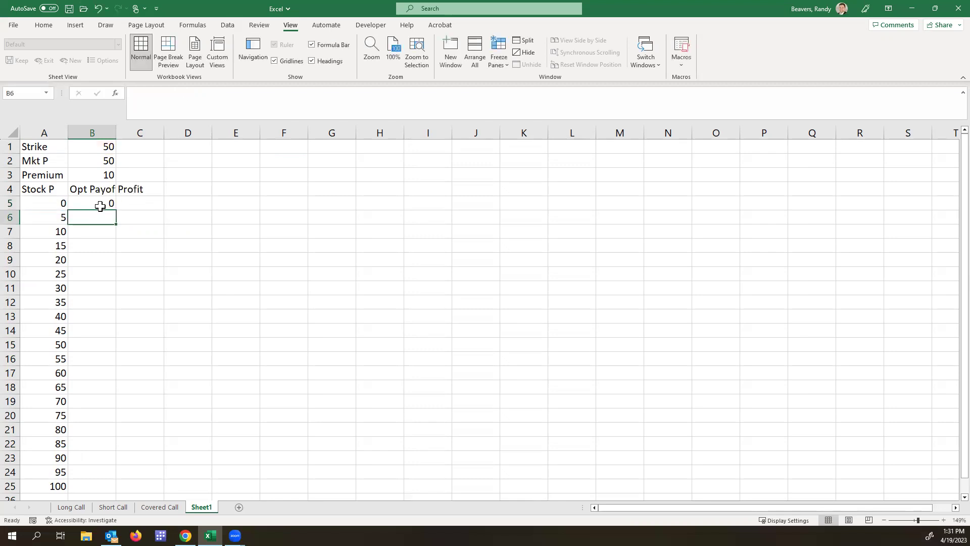
{"action": "left_click", "coordinate": [112, 205]}
{"action": "double_click", "coordinate": [118, 212]}
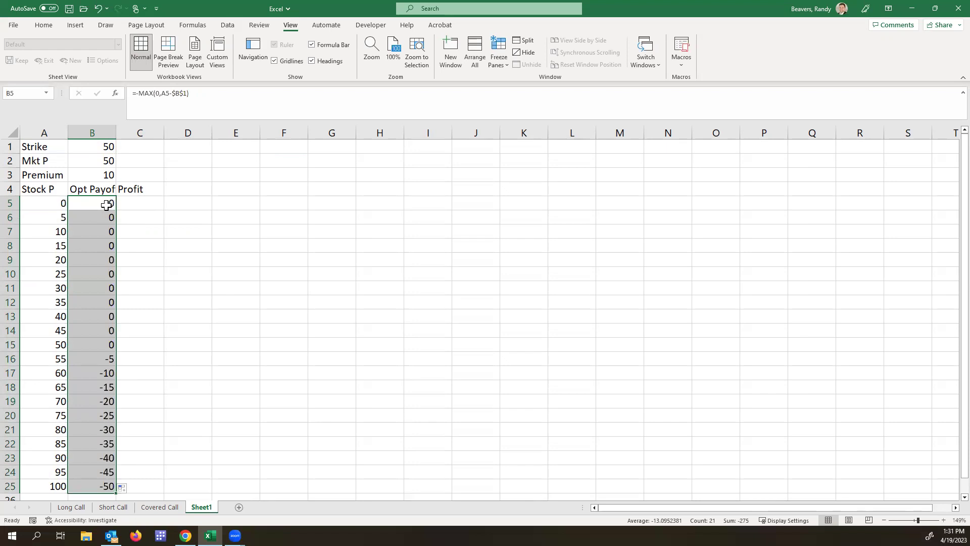
- Enter the profit formula =$B$3+A5+B5 in C5
{"action": "left_click", "coordinate": [142, 202]}
{"action": "type", "text": "="}
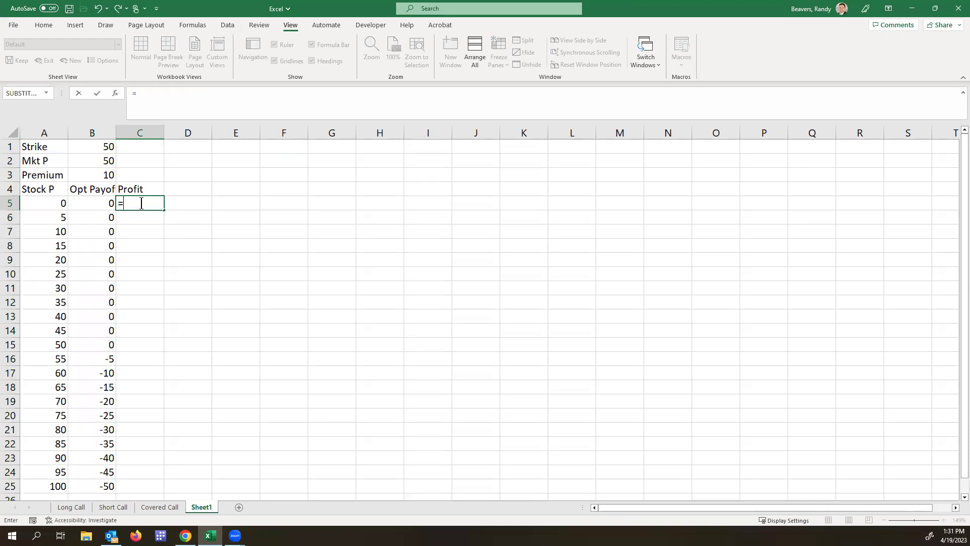
{"action": "left_click", "coordinate": [104, 173]}
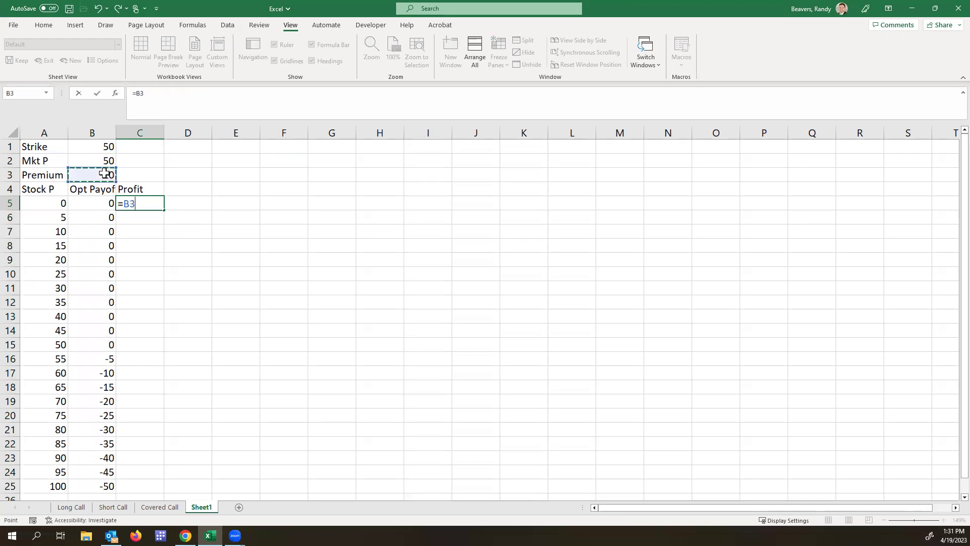
{"action": "key", "text": "F4"}
{"action": "type", "text": "+"}
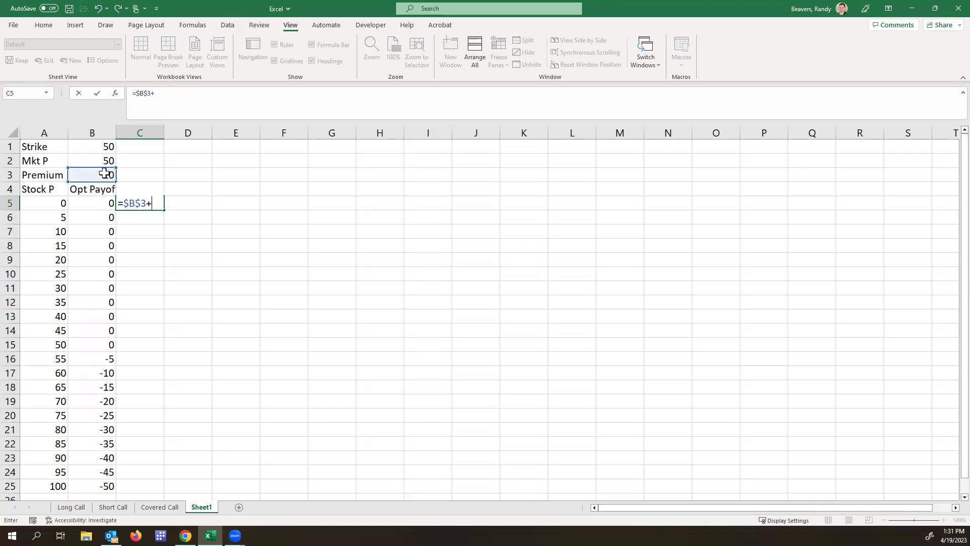
{"action": "left_click", "coordinate": [54, 202]}
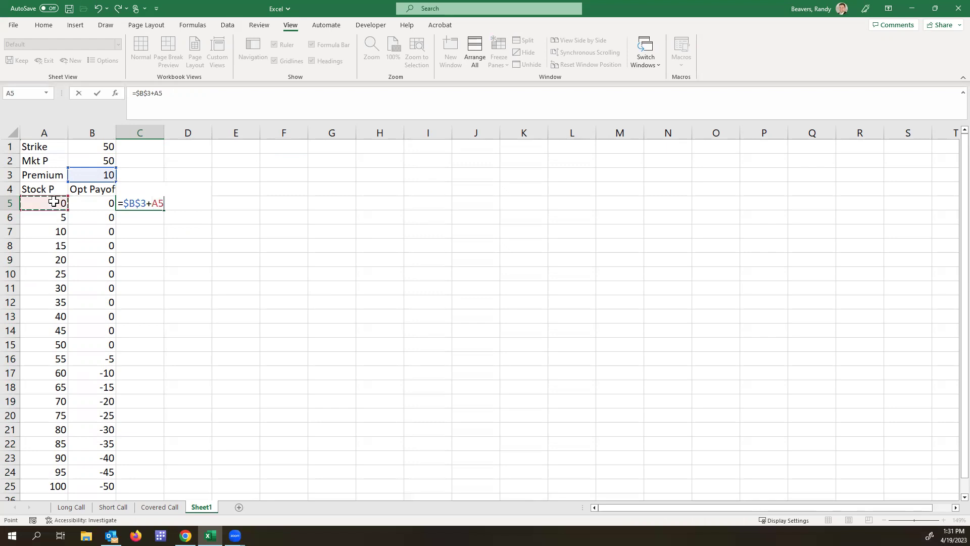
{"action": "type", "text": "+"}
{"action": "left_click", "coordinate": [90, 201]}
{"action": "key", "text": "Return"}
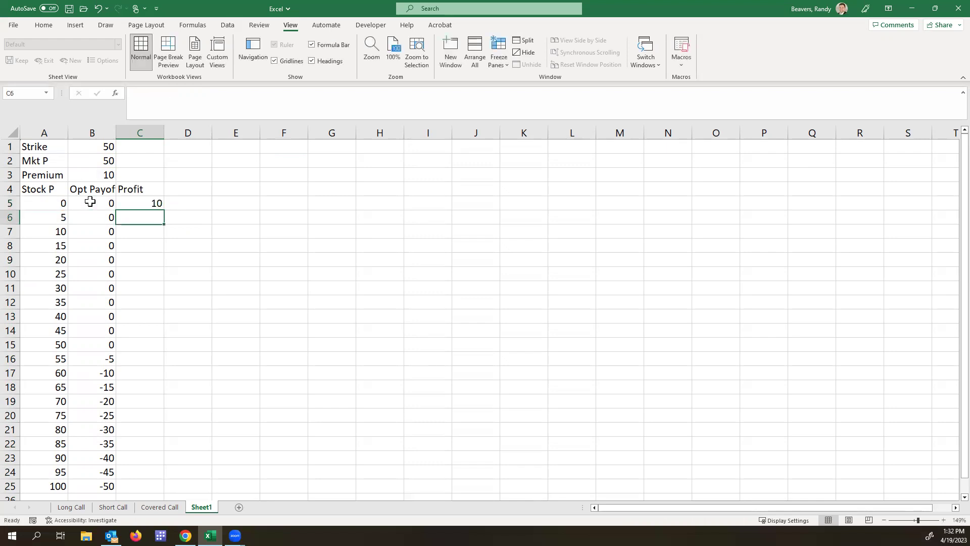
- Extend the C5 formula to subtract the absolute market price, giving =$B$3+A5+B5-$B$2
{"action": "left_click", "coordinate": [142, 202]}
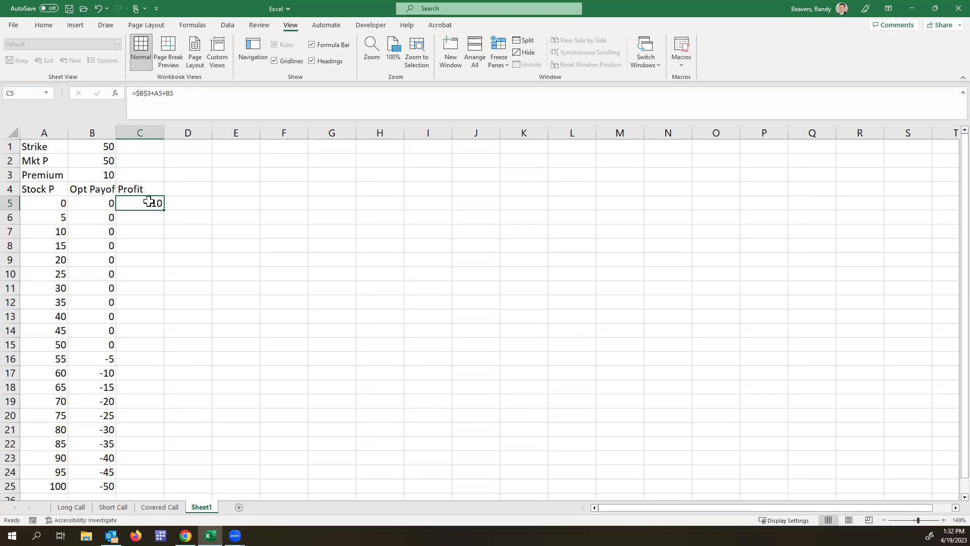
{"action": "double_click", "coordinate": [148, 202]}
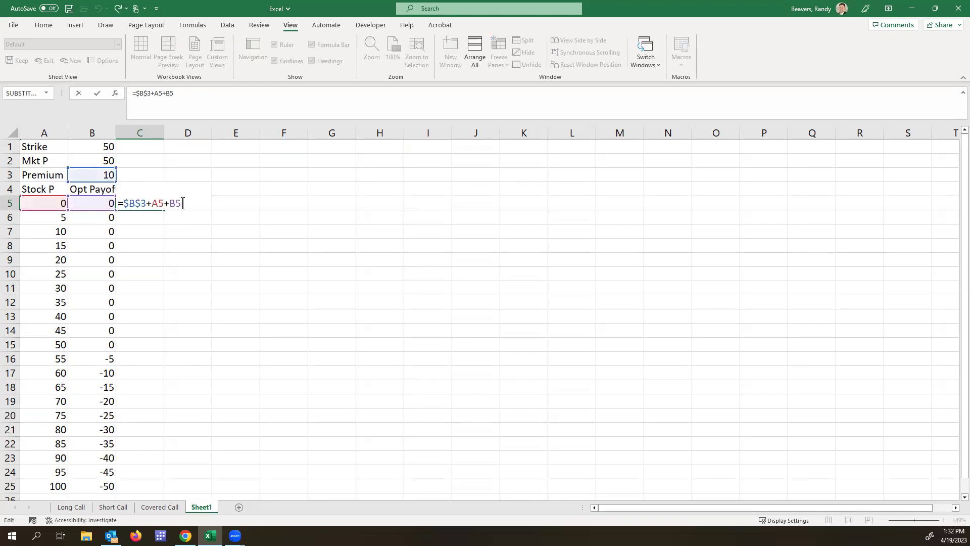
{"action": "type", "text": "-"}
{"action": "left_click", "coordinate": [110, 161]}
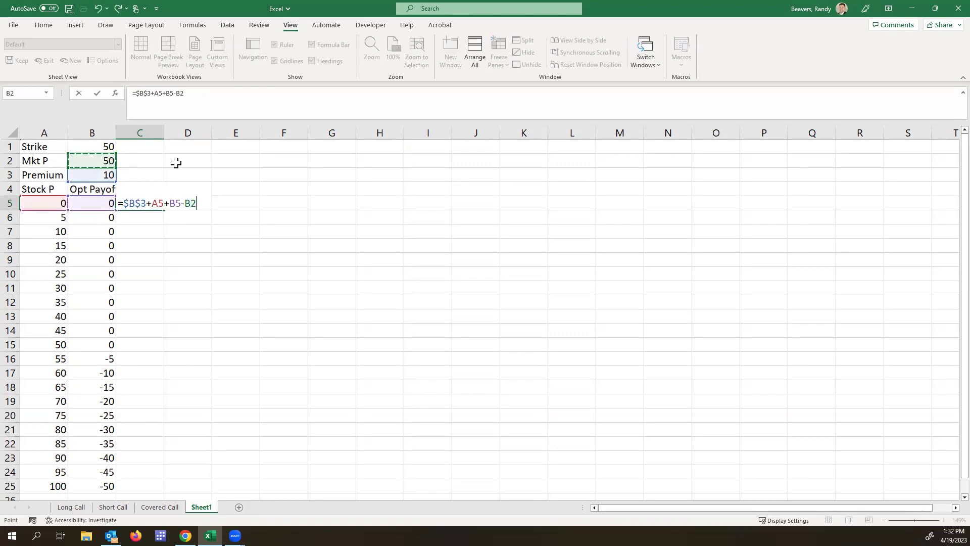
{"action": "key", "text": "F4"}
{"action": "key", "text": "Return"}
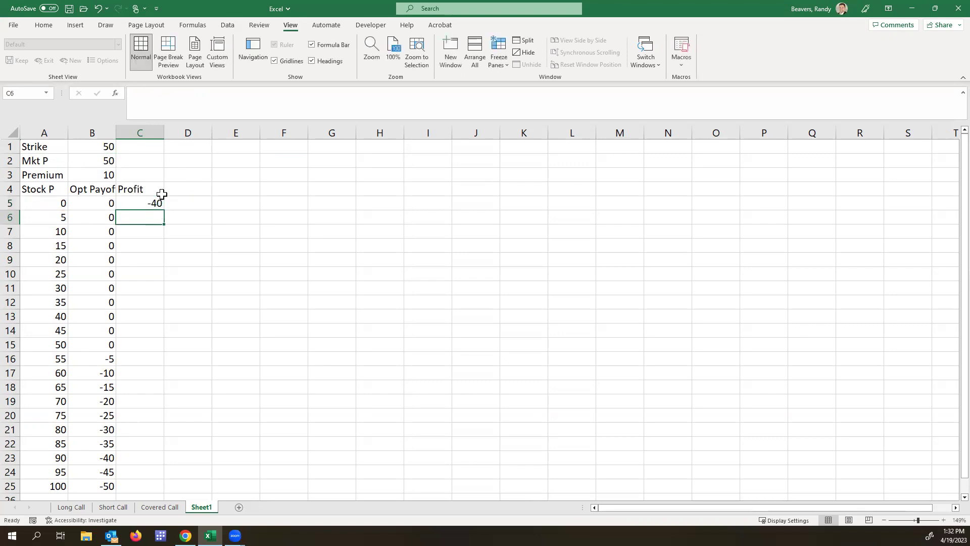
- Fill the profit formula down to C25 and select the values A5:C25
{"action": "left_click", "coordinate": [155, 202]}
{"action": "double_click", "coordinate": [164, 209]}
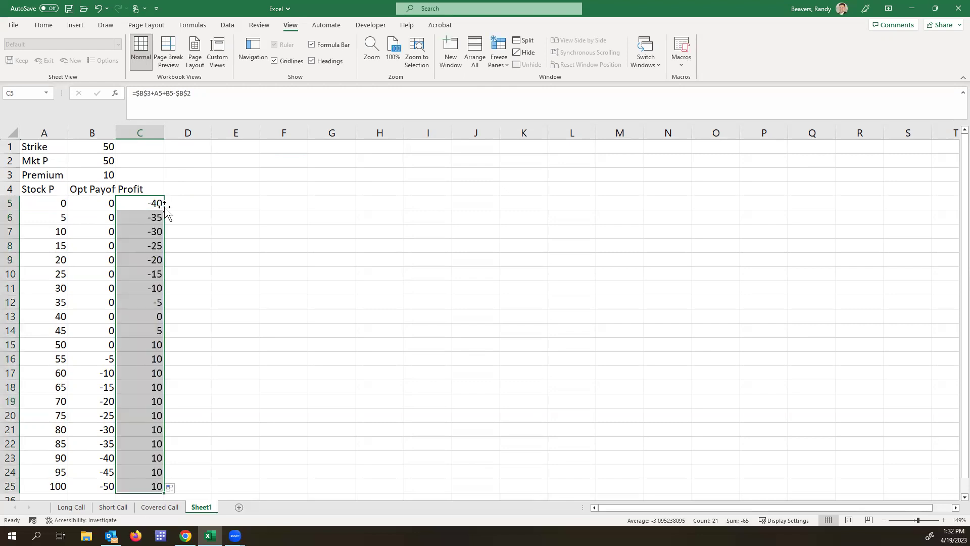
{"action": "left_click", "coordinate": [154, 201]}
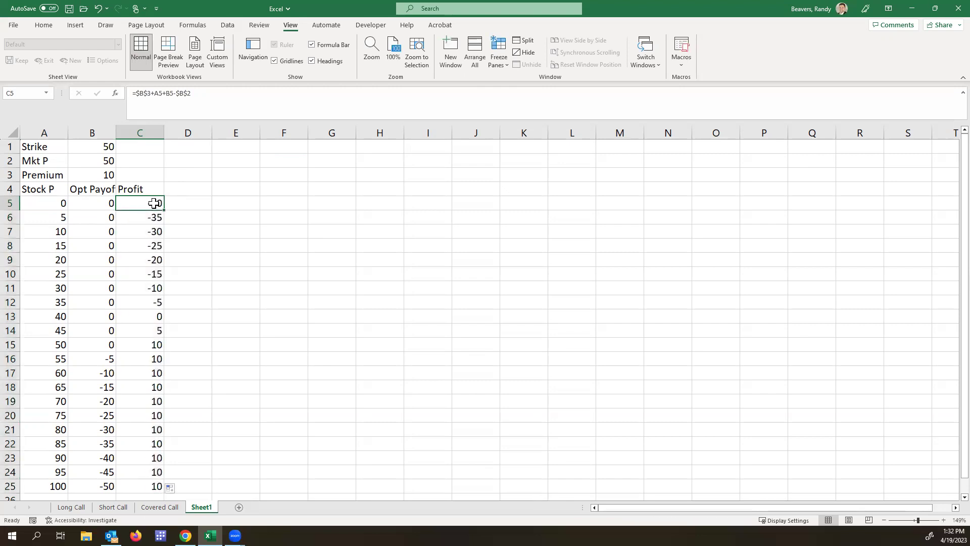
{"action": "left_click_drag", "start_coordinate": [147, 484], "coordinate": [42, 189]}
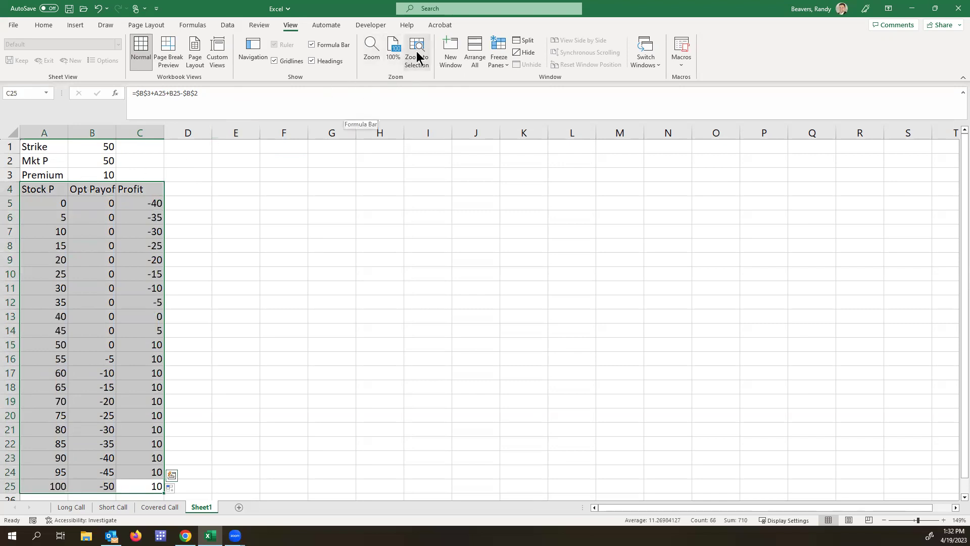
- Insert a blank column before the table at column A
{"action": "left_click", "coordinate": [228, 25]}
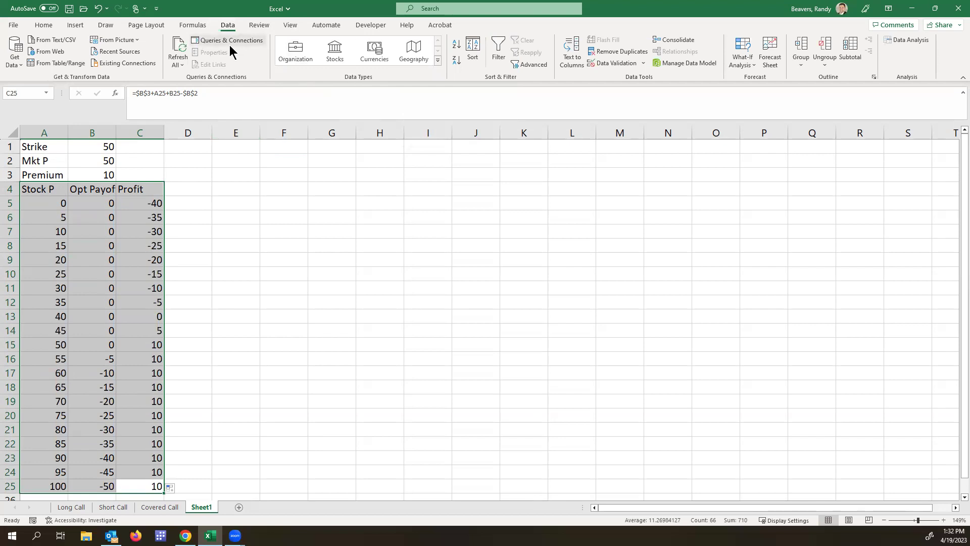
{"action": "left_click", "coordinate": [48, 188]}
{"action": "right_click", "coordinate": [51, 133]}
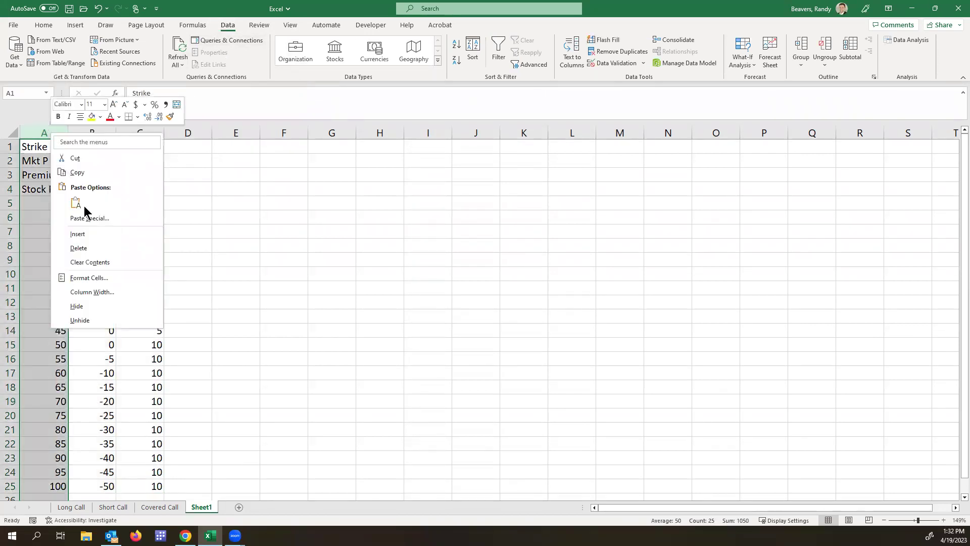
{"action": "left_click", "coordinate": [77, 233]}
- Copy the Stock P values B4:B25 into A4 and select the table A4:D25
{"action": "left_click_drag", "start_coordinate": [107, 486], "coordinate": [87, 189]}
{"action": "key", "text": "ctrl+c"}
{"action": "left_click", "coordinate": [49, 190]}
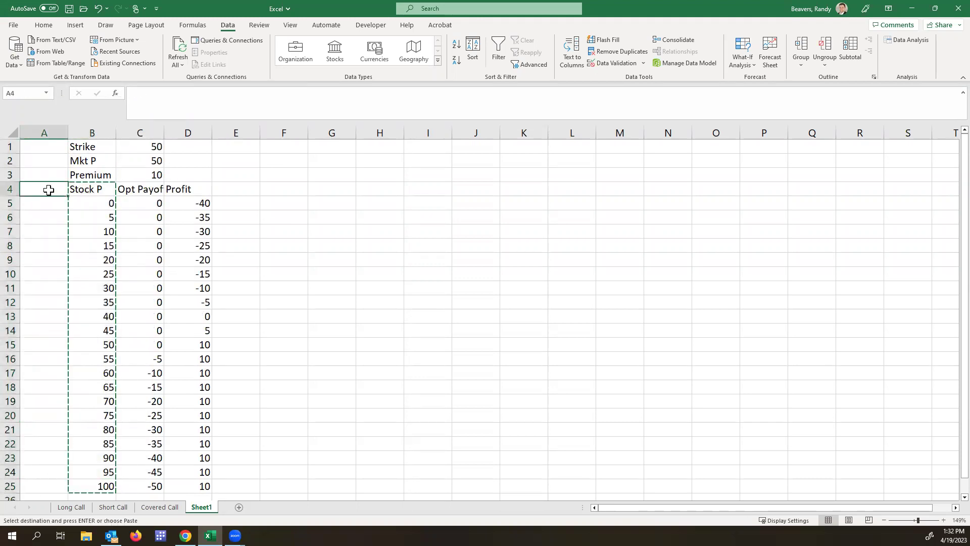
{"action": "key", "text": "ctrl+v"}
{"action": "left_click_drag", "start_coordinate": [203, 484], "coordinate": [51, 188]}
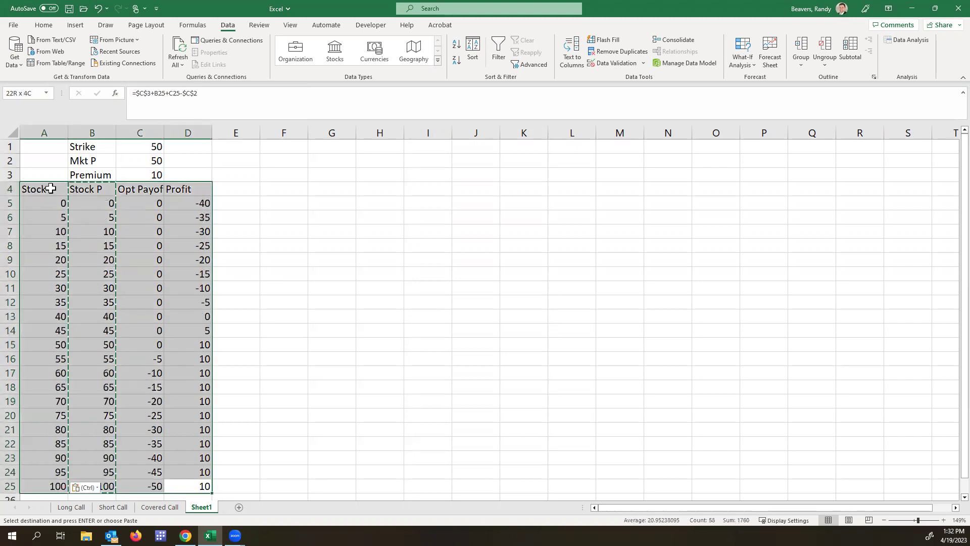
{"action": "left_click", "coordinate": [75, 25]}
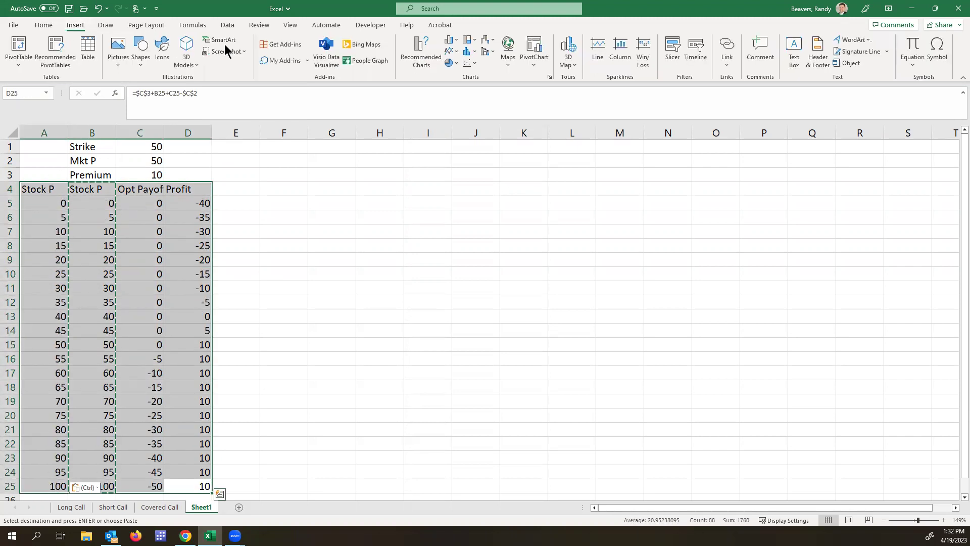
- Insert the recommended Line chart of Stock P, Opt Payoff and Profit
{"action": "left_click", "coordinate": [419, 51]}
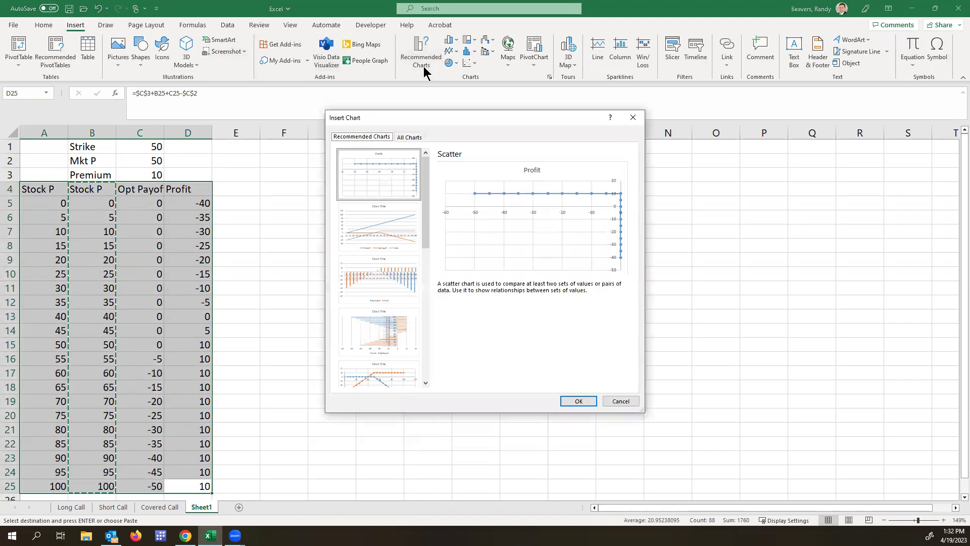
{"action": "left_click", "coordinate": [392, 221]}
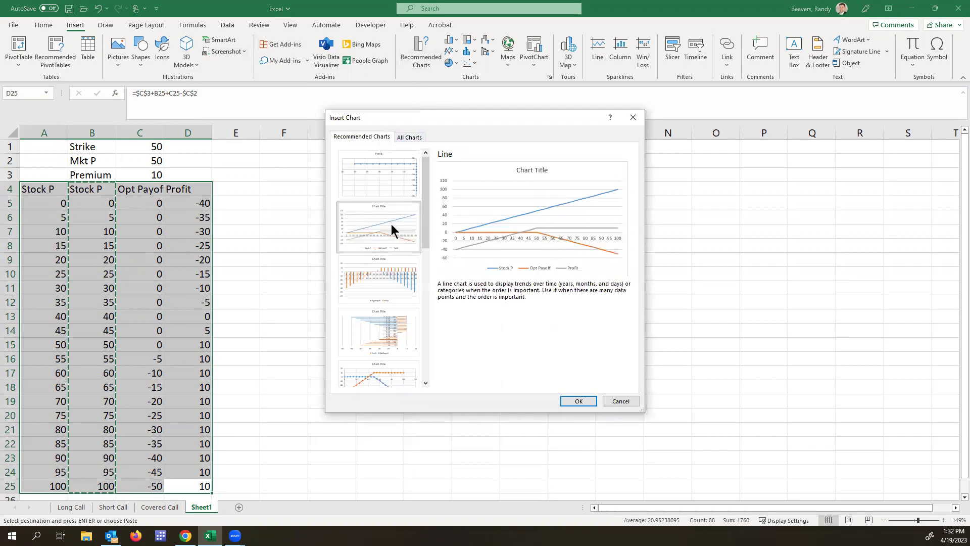
{"action": "left_click", "coordinate": [578, 401]}
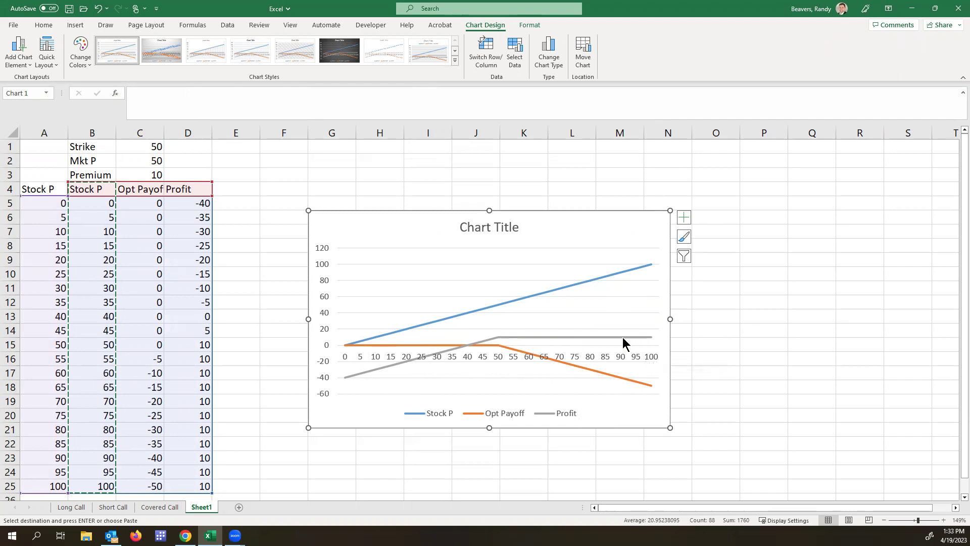
- Replace the default Chart Title with 'Covered Call'
{"action": "left_click", "coordinate": [480, 228]}
{"action": "type", "text": "Covered Call"}
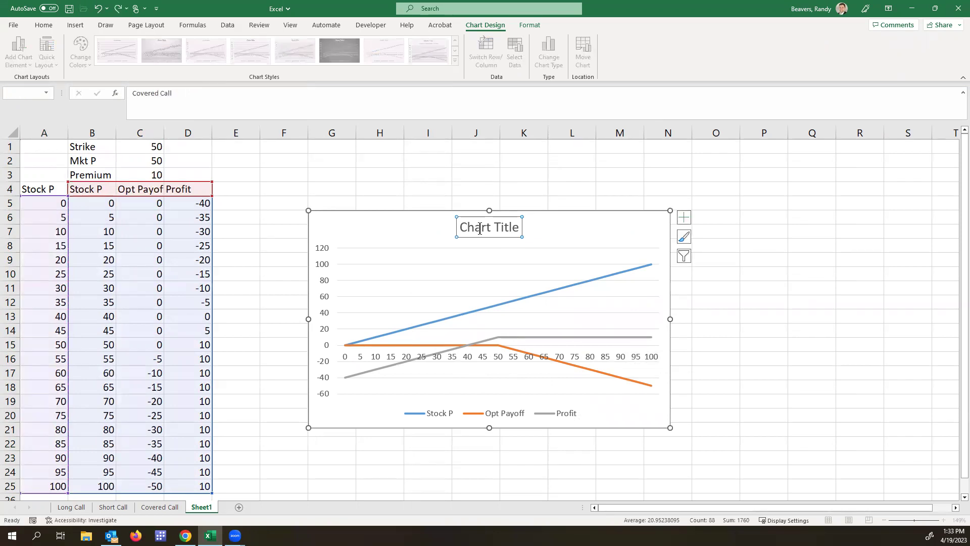
{"action": "key", "text": "Return"}
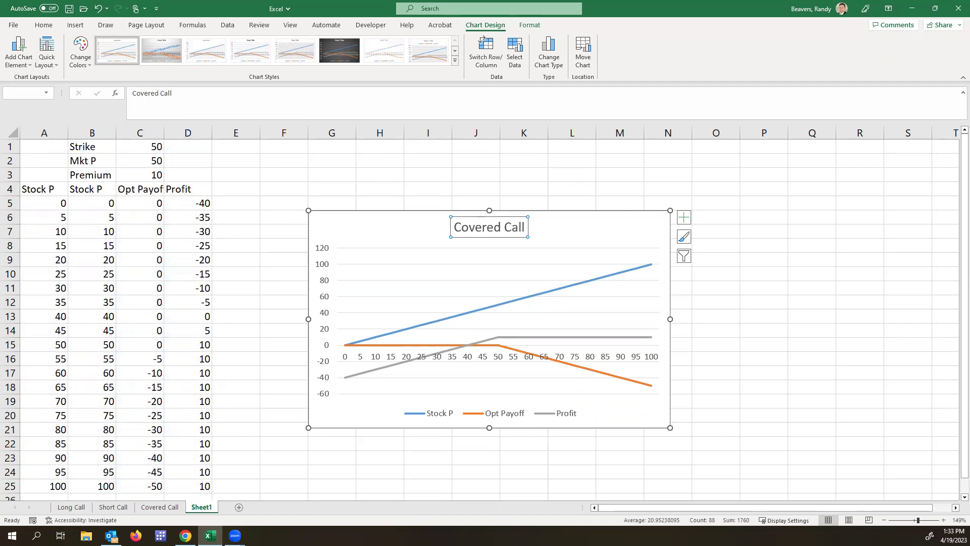
{"action": "key", "text": "Escape"}
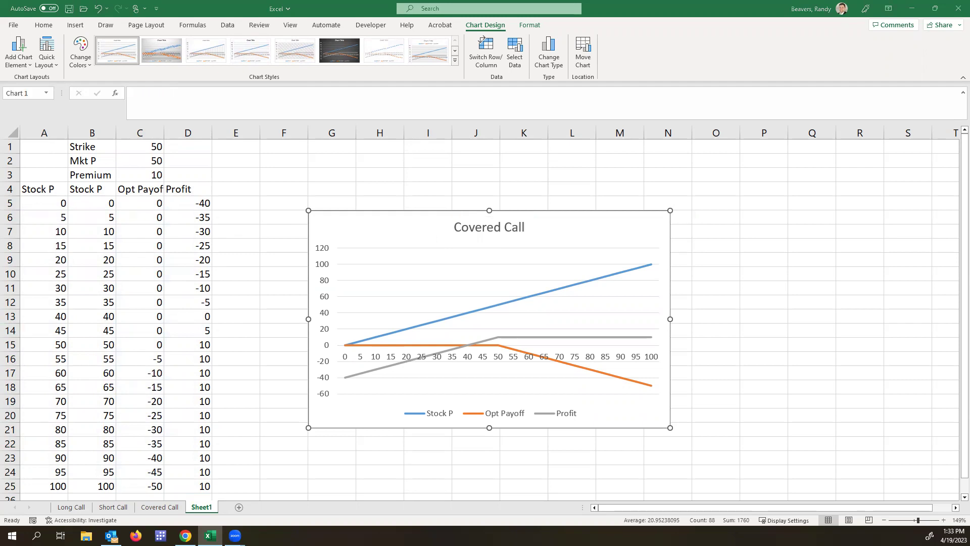